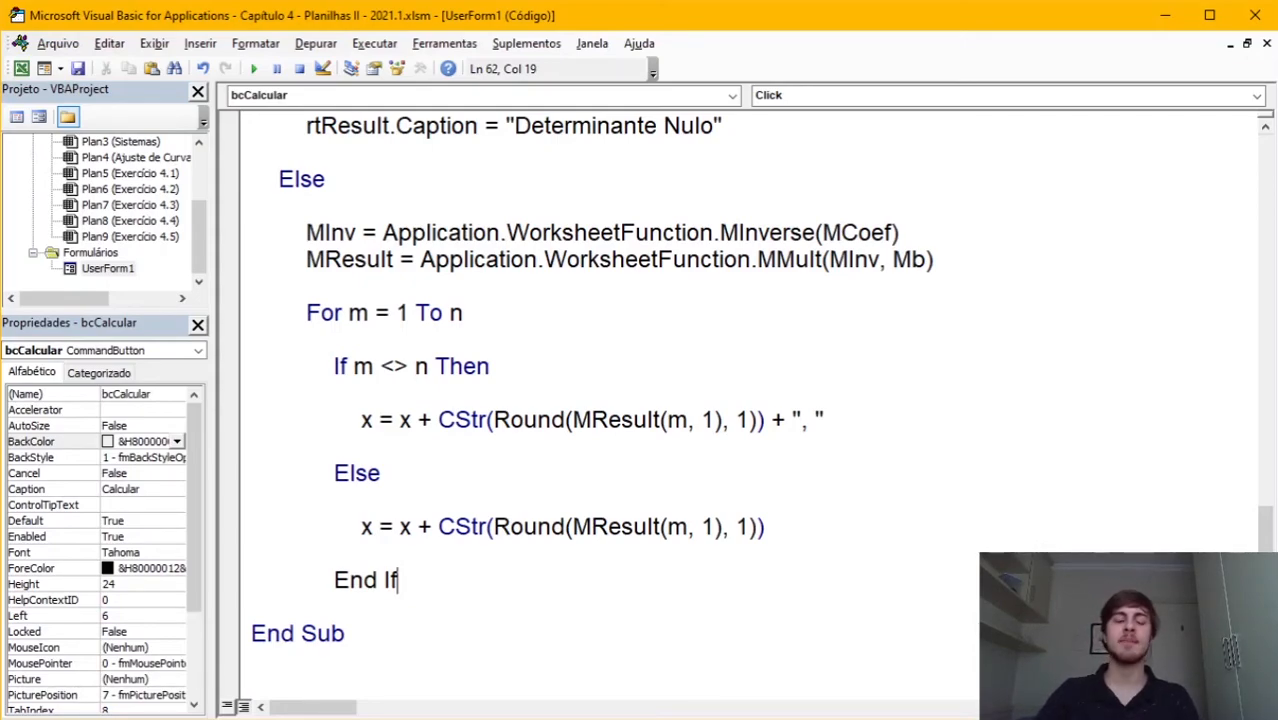
Step: Close the For loop below the inner End If with a "Next m" line aligned with the For statement
{"action": "key", "text": "Return"}
{"action": "key", "text": "Return"}
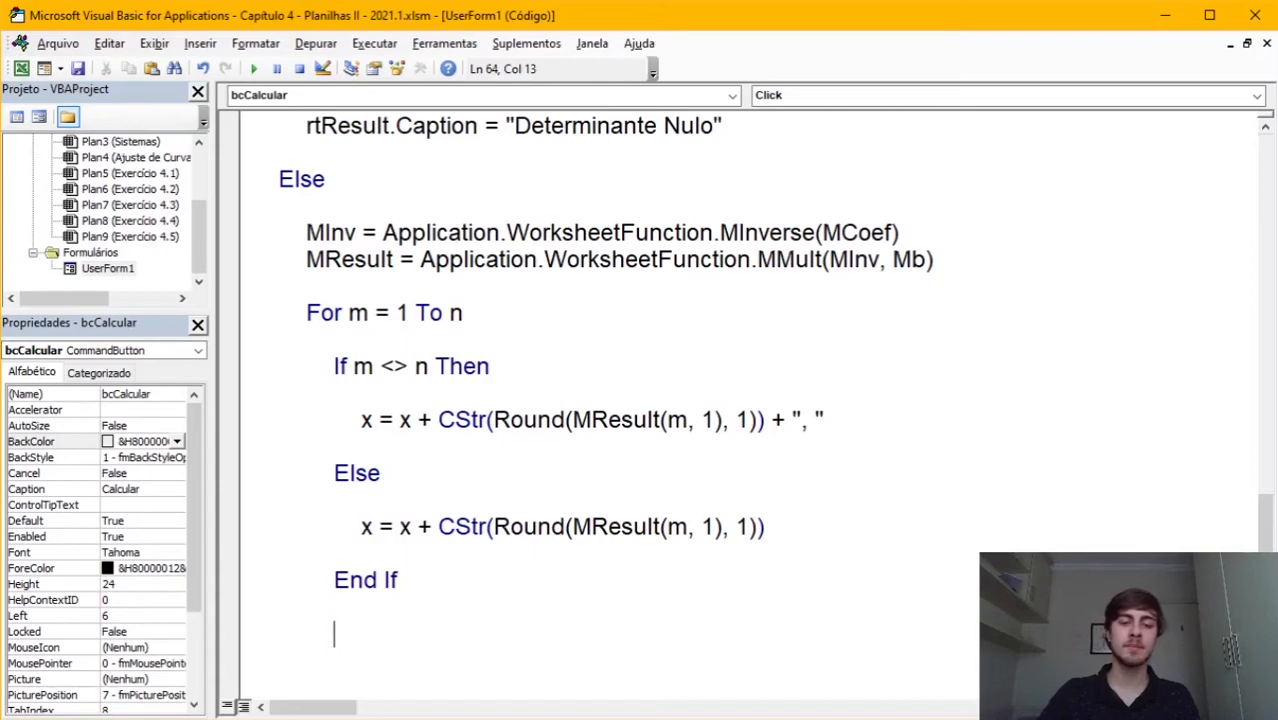
{"action": "key", "text": "BackSpace"}
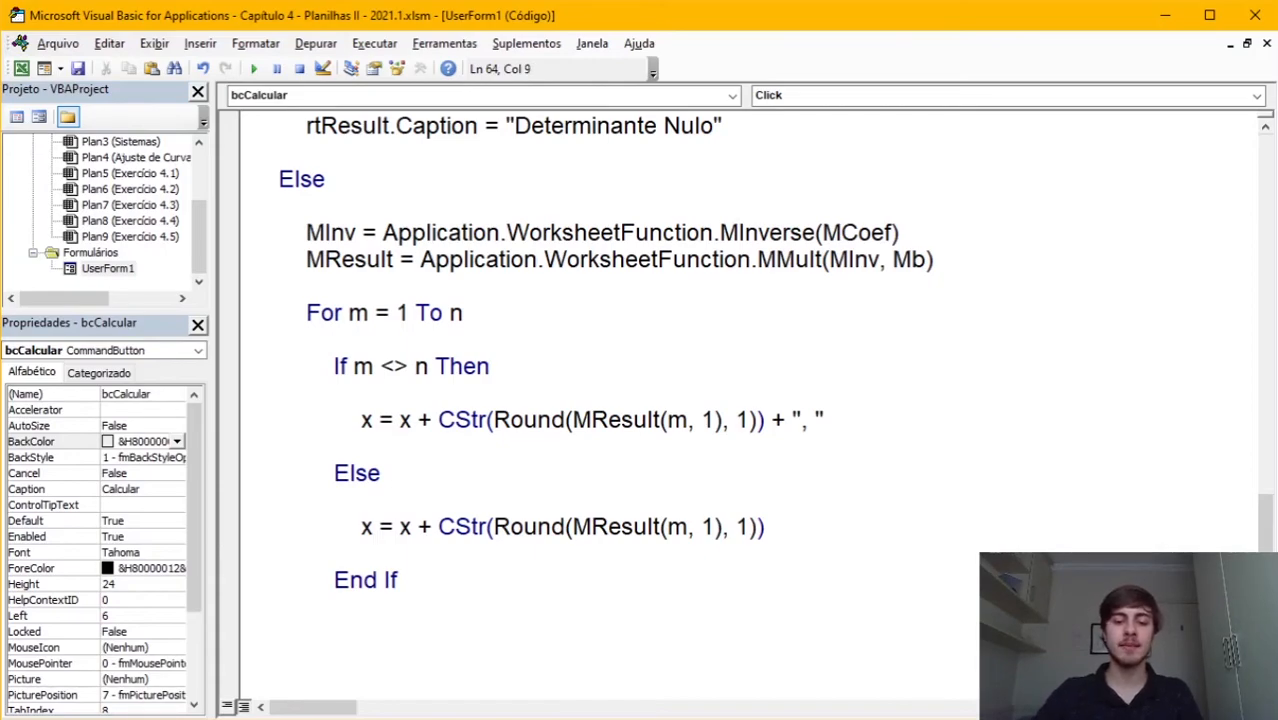
{"action": "type", "text": "Nex"}
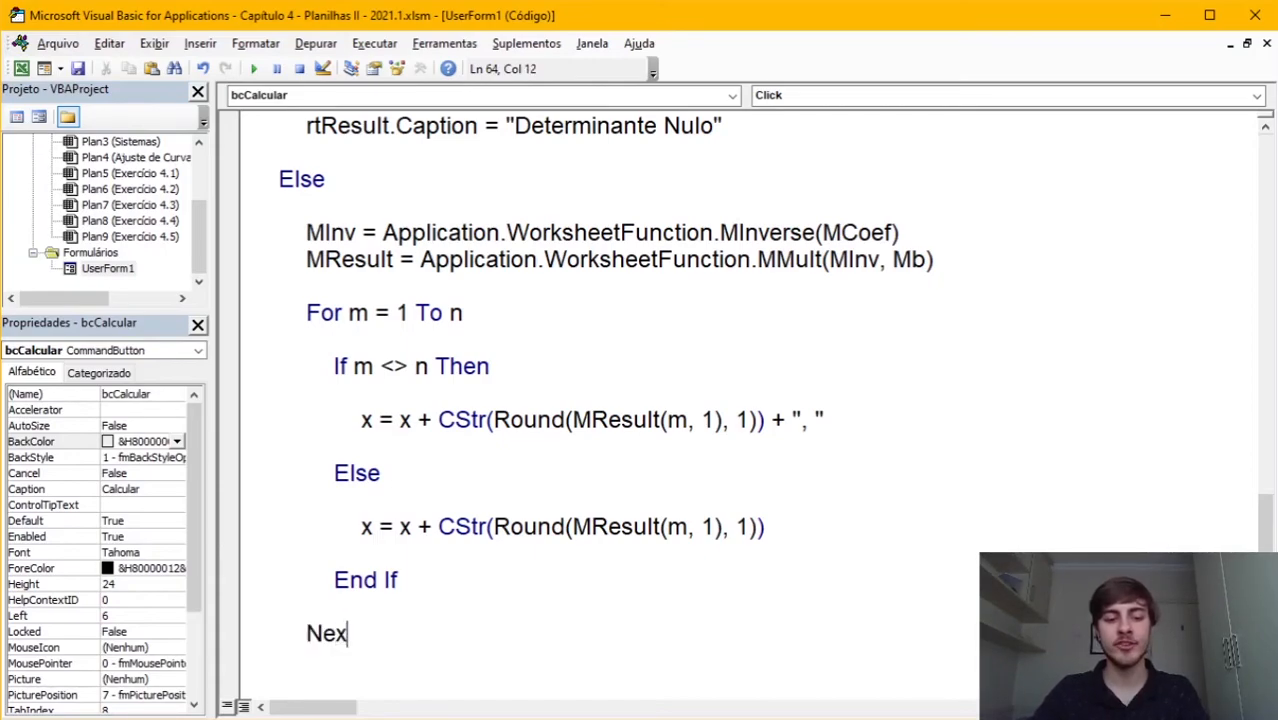
{"action": "type", "text": "t m"}
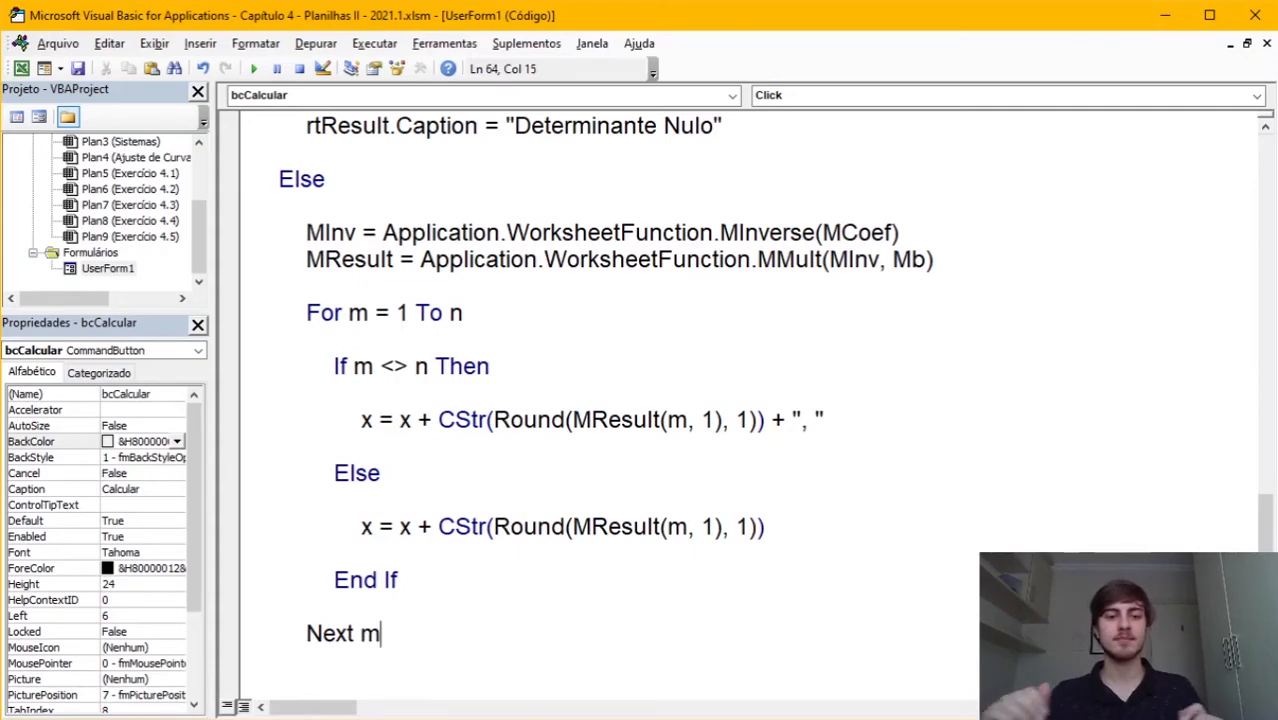
{"action": "scroll", "coordinate": [740, 400], "scroll_direction": "down", "scroll_amount": 1}
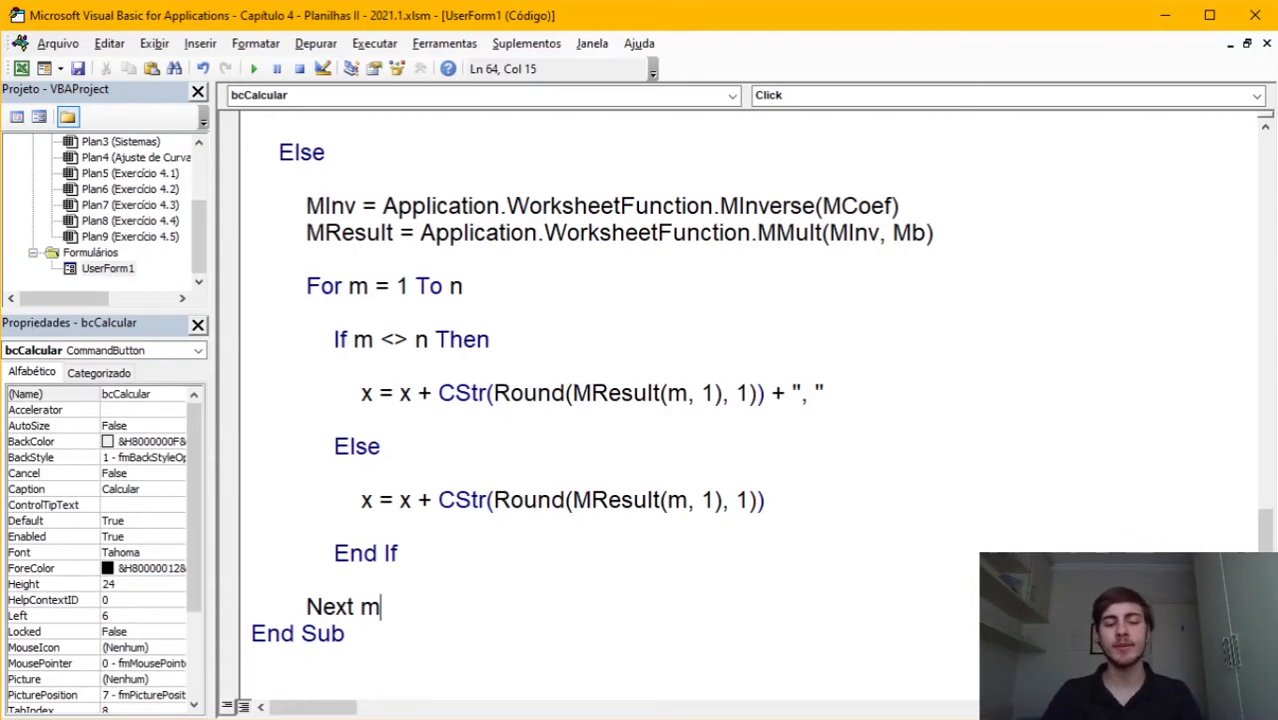
Step: Add the line rtResult.Caption = x below the loop so the result label shows the built string
{"action": "key", "text": "Return"}
{"action": "key", "text": "Return"}
{"action": "scroll", "coordinate": [901, 622], "scroll_direction": "down", "scroll_amount": 1}
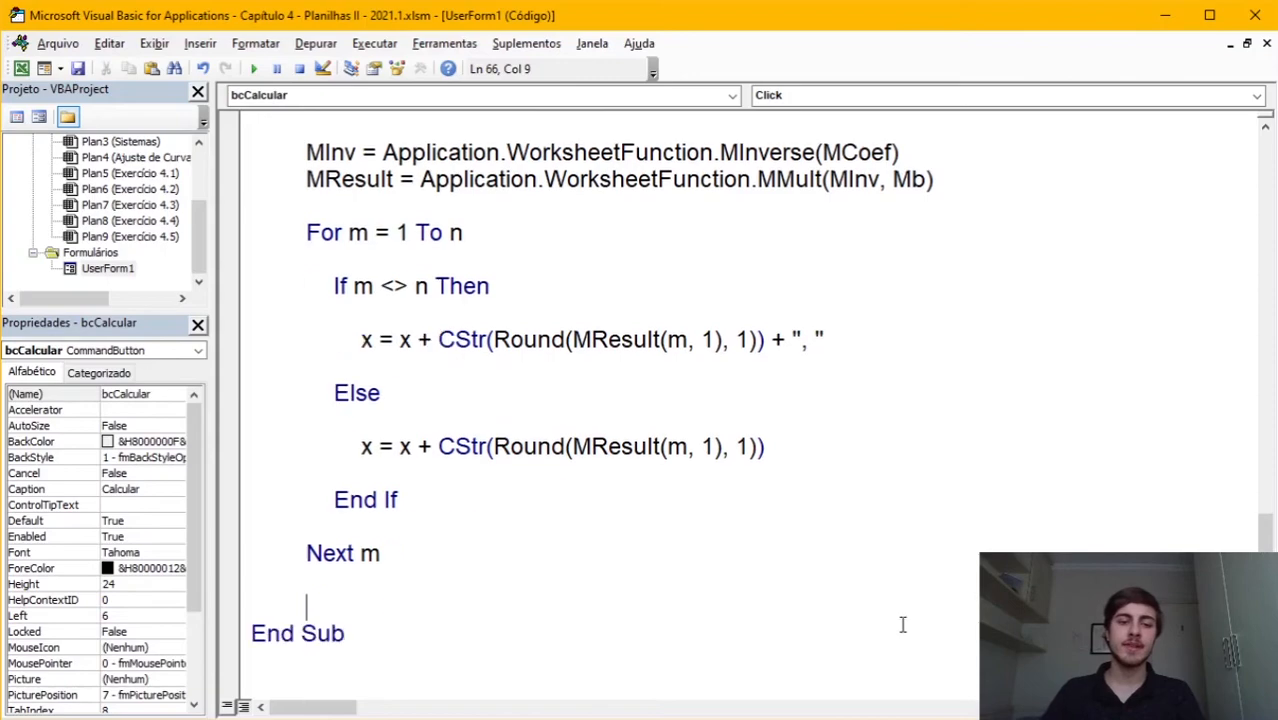
{"action": "type", "text": "rtResl"}
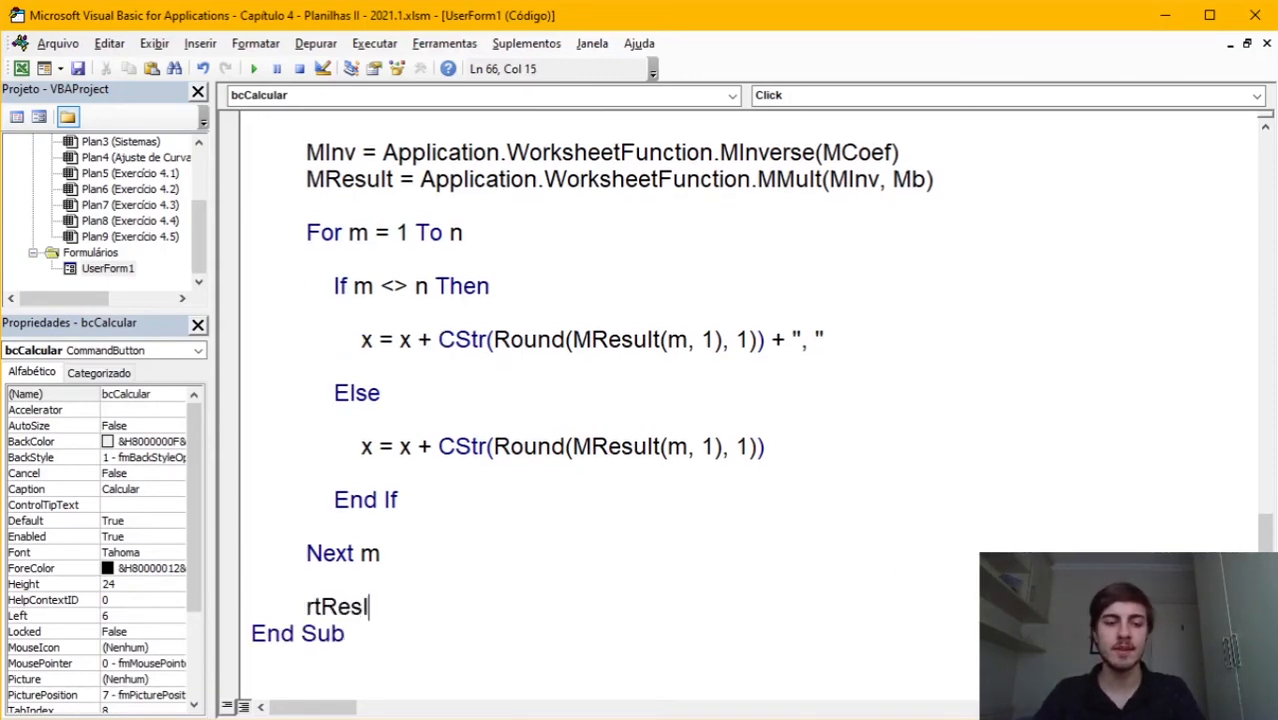
{"action": "key", "text": "BackSpace"}
{"action": "type", "text": "ult"}
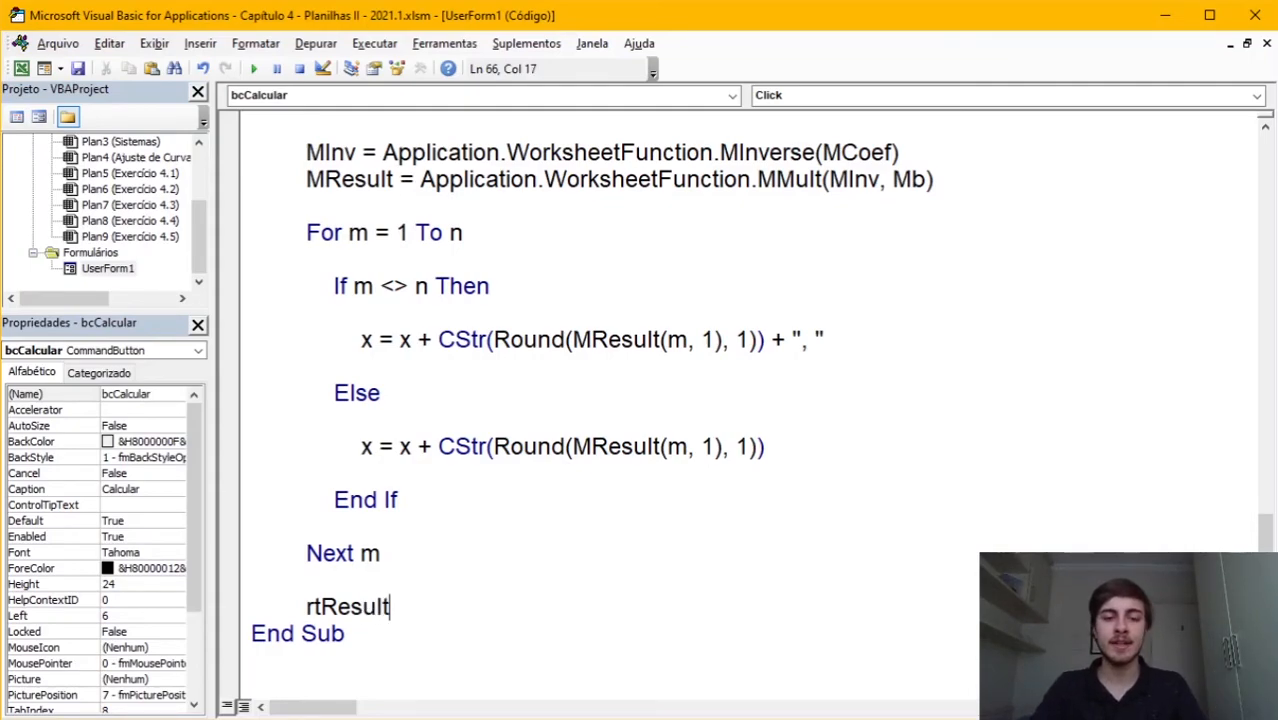
{"action": "type", "text": ".Caption"}
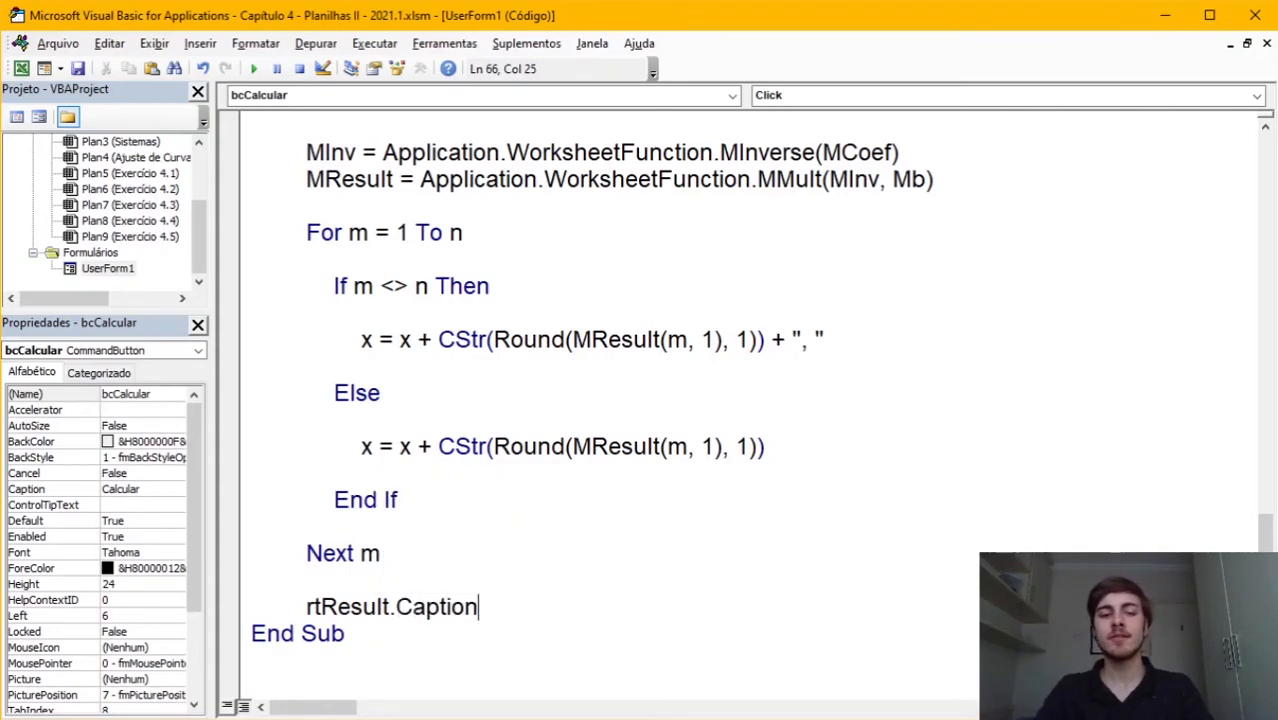
{"action": "type", "text": "="}
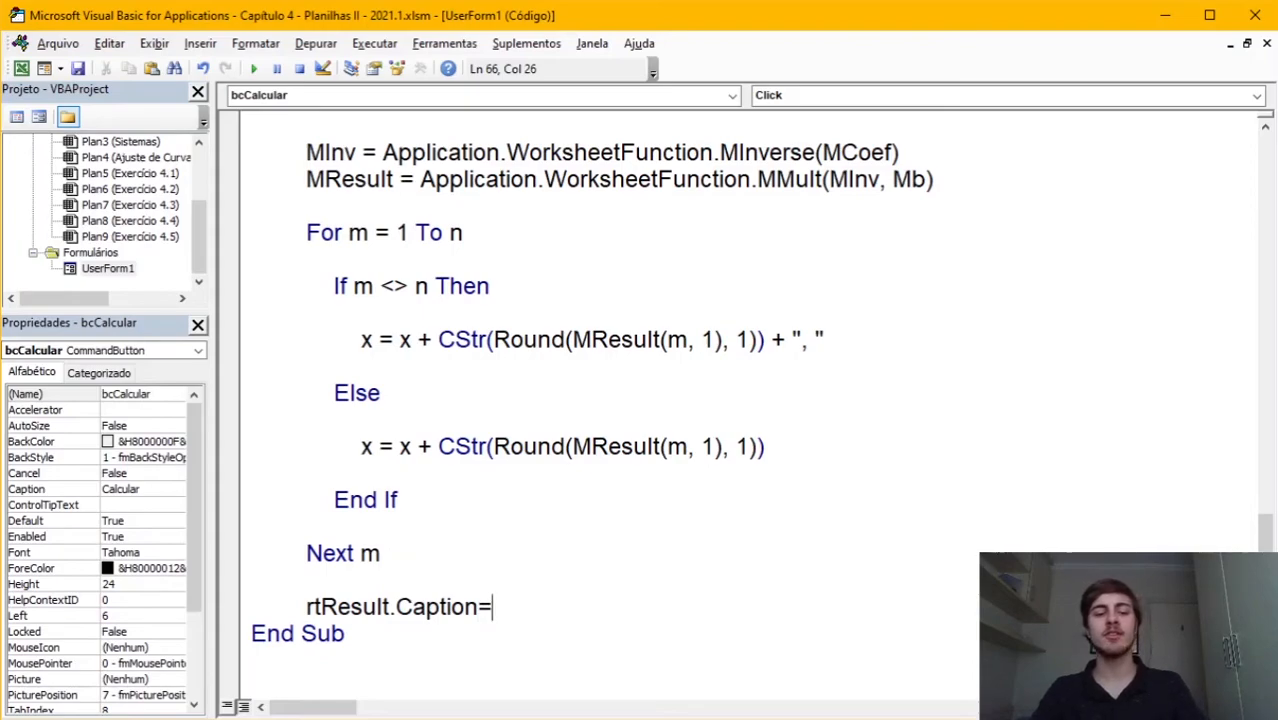
{"action": "type", "text": "x"}
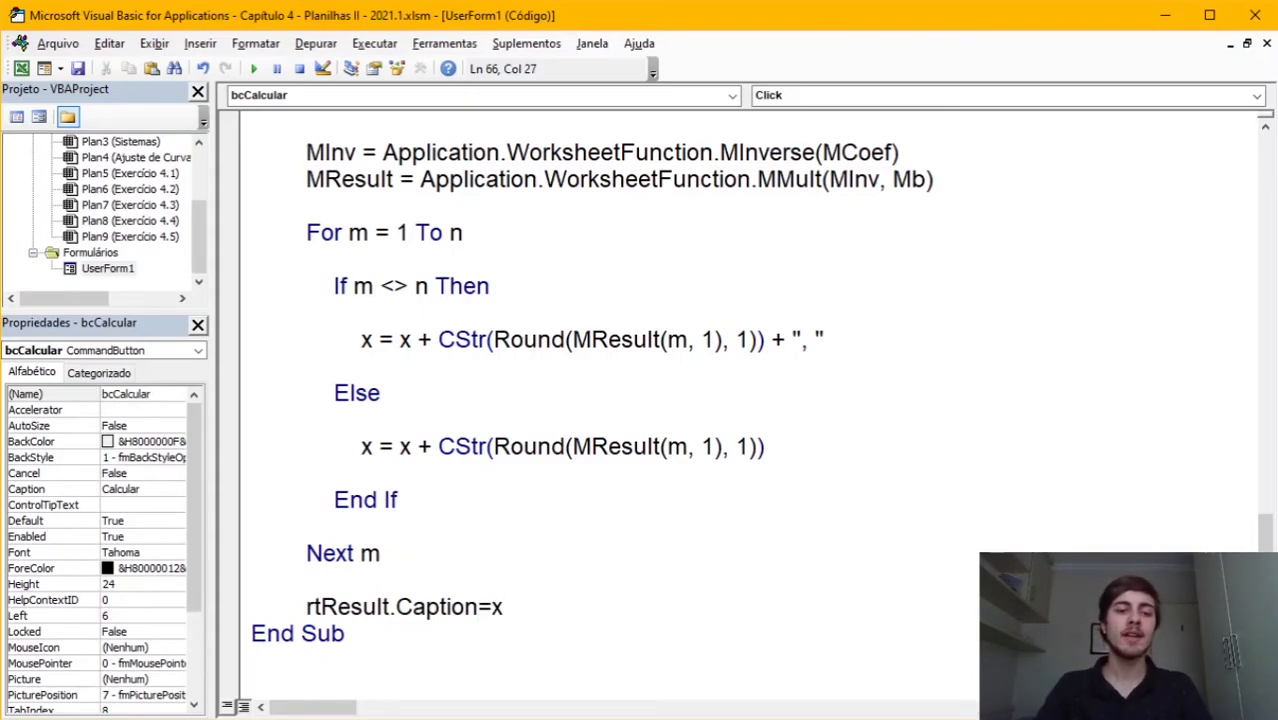
Step: Close the outer determinant condition with an End If line, leaving a blank line before End Sub
{"action": "key", "text": "Return"}
{"action": "key", "text": "Return"}
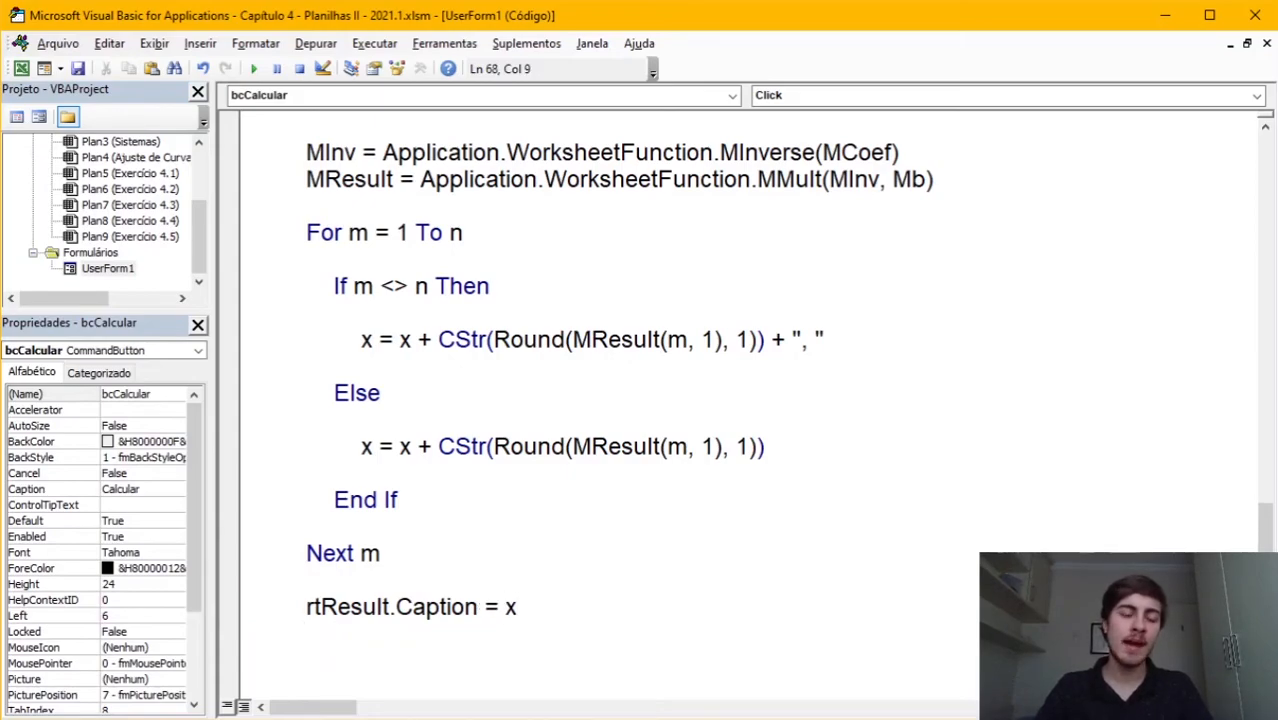
{"action": "key", "text": "BackSpace"}
{"action": "key", "text": "BackSpace"}
{"action": "type", "text": "End If"}
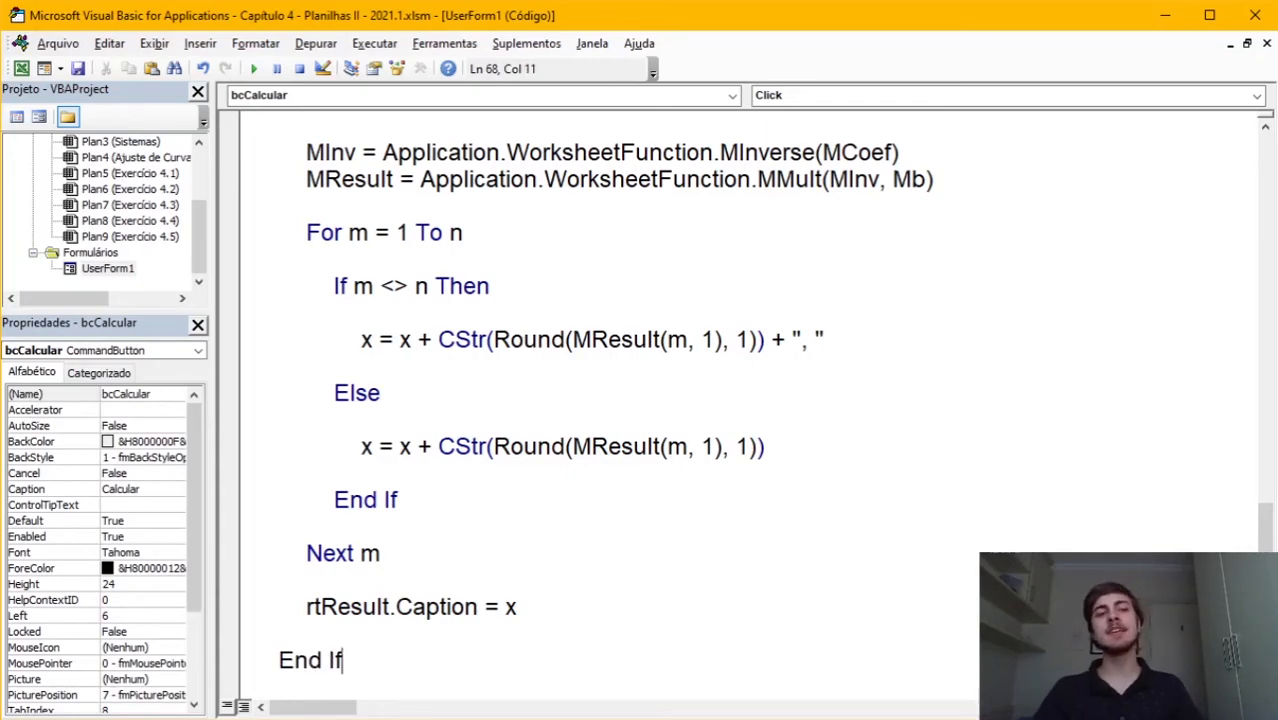
{"action": "scroll", "coordinate": [928, 660], "scroll_direction": "up", "scroll_amount": 4}
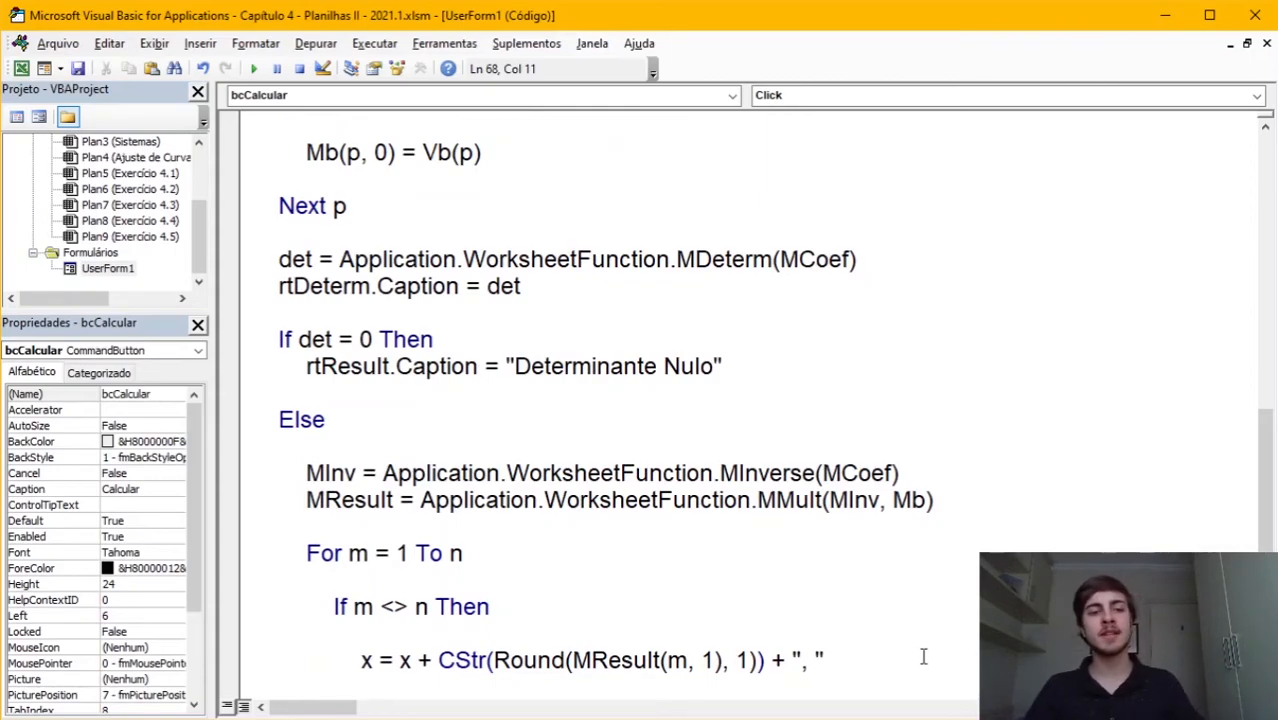
{"action": "scroll", "coordinate": [923, 656], "scroll_direction": "down", "scroll_amount": 5}
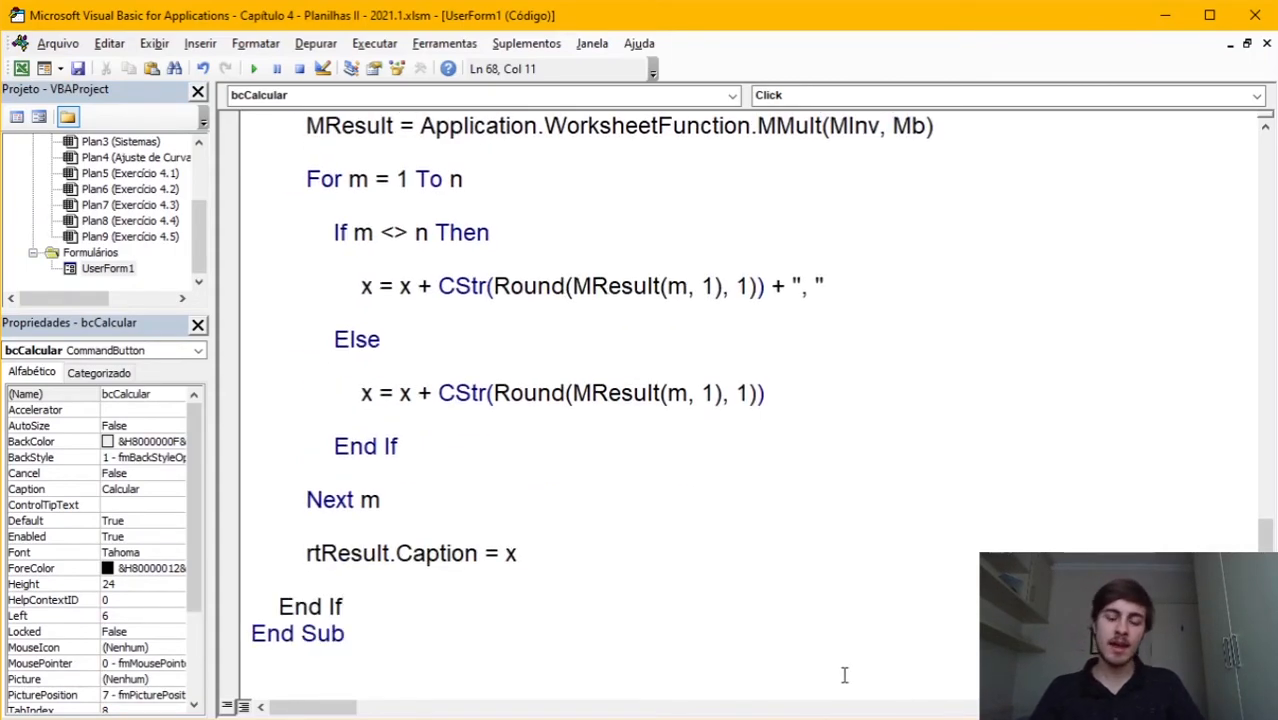
{"action": "key", "text": "Return"}
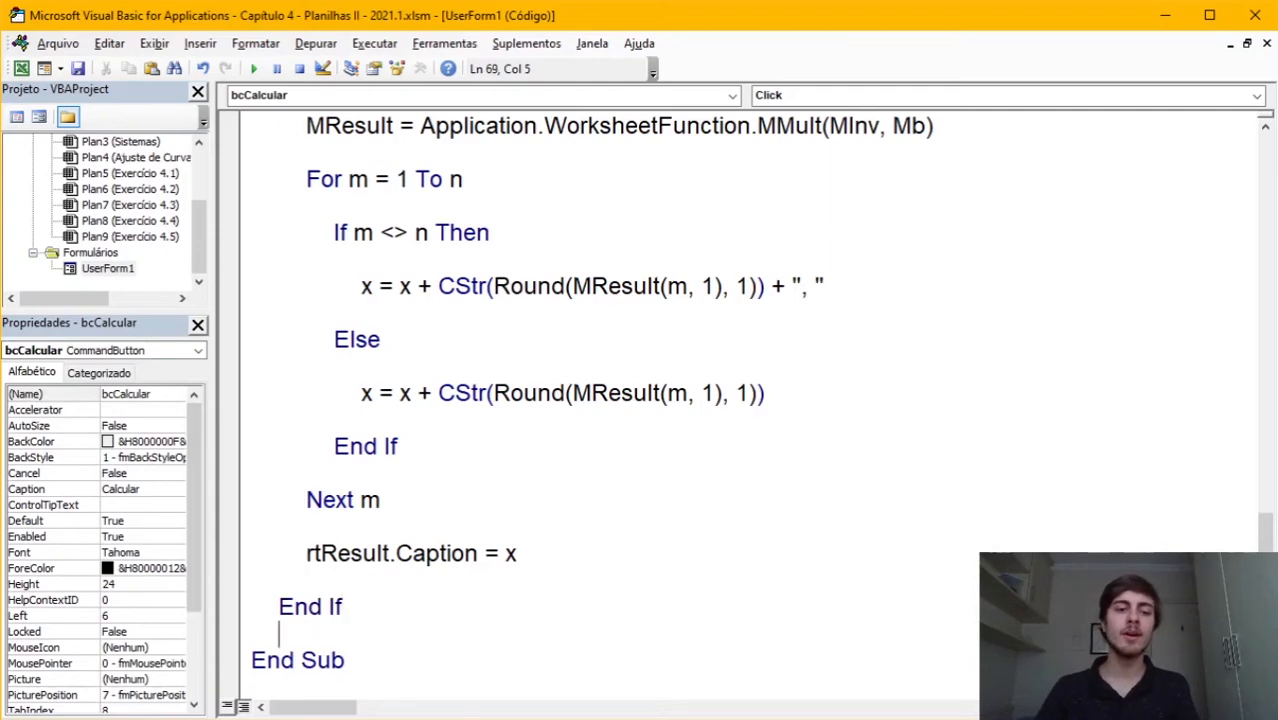
{"action": "left_click", "coordinate": [716, 683]}
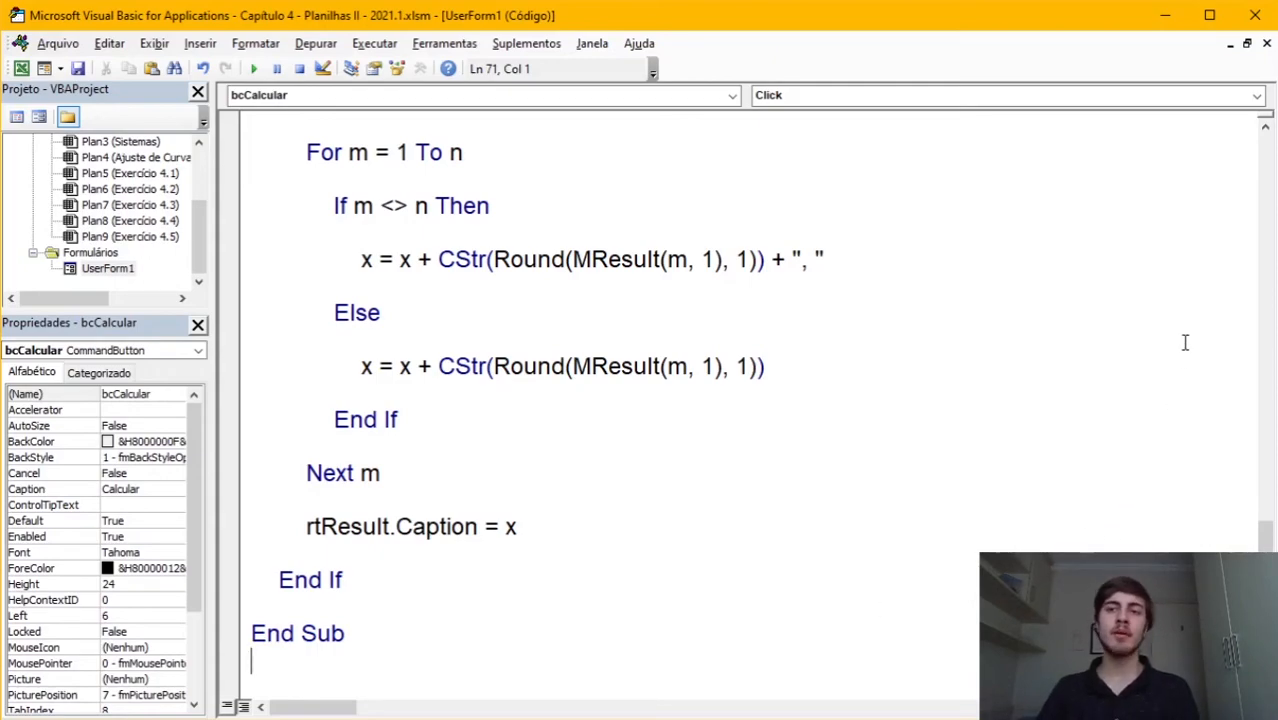
Step: Switch to Excel and record an empty macro named Calculadora_de_Sistemas, stopping the recording without any actions
{"action": "left_click", "coordinate": [1177, 28]}
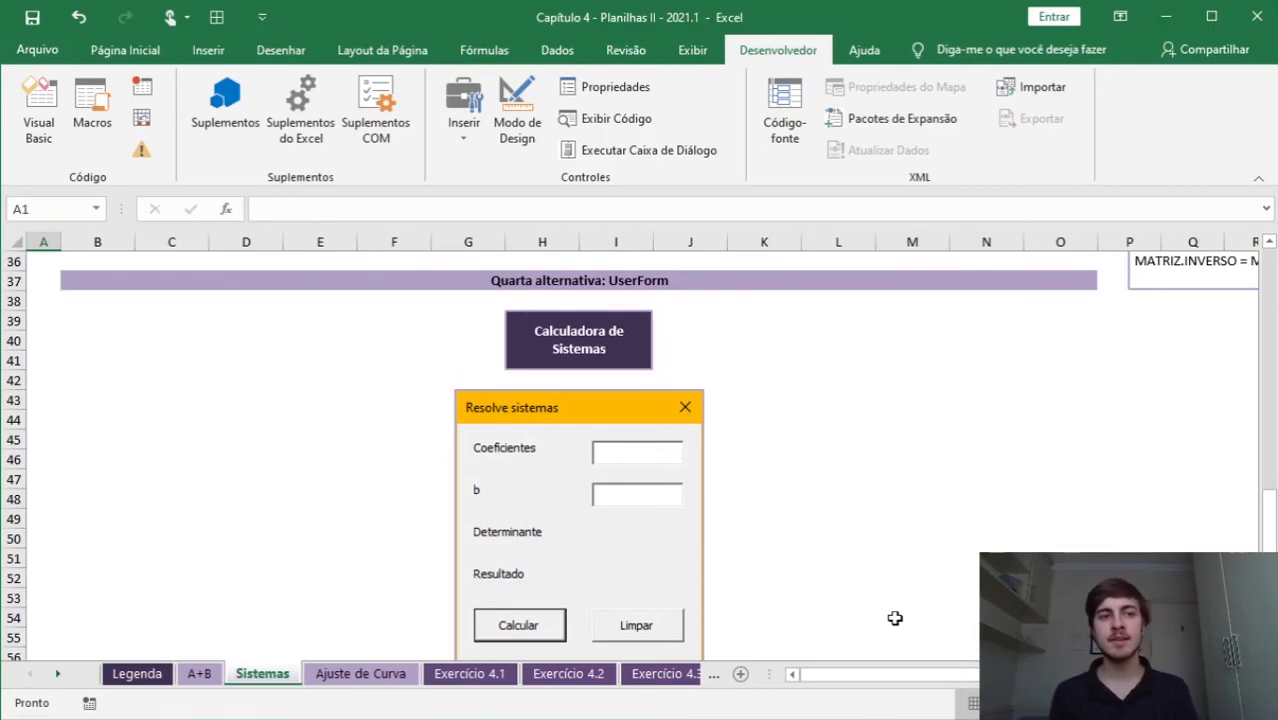
{"action": "left_click", "coordinate": [141, 97]}
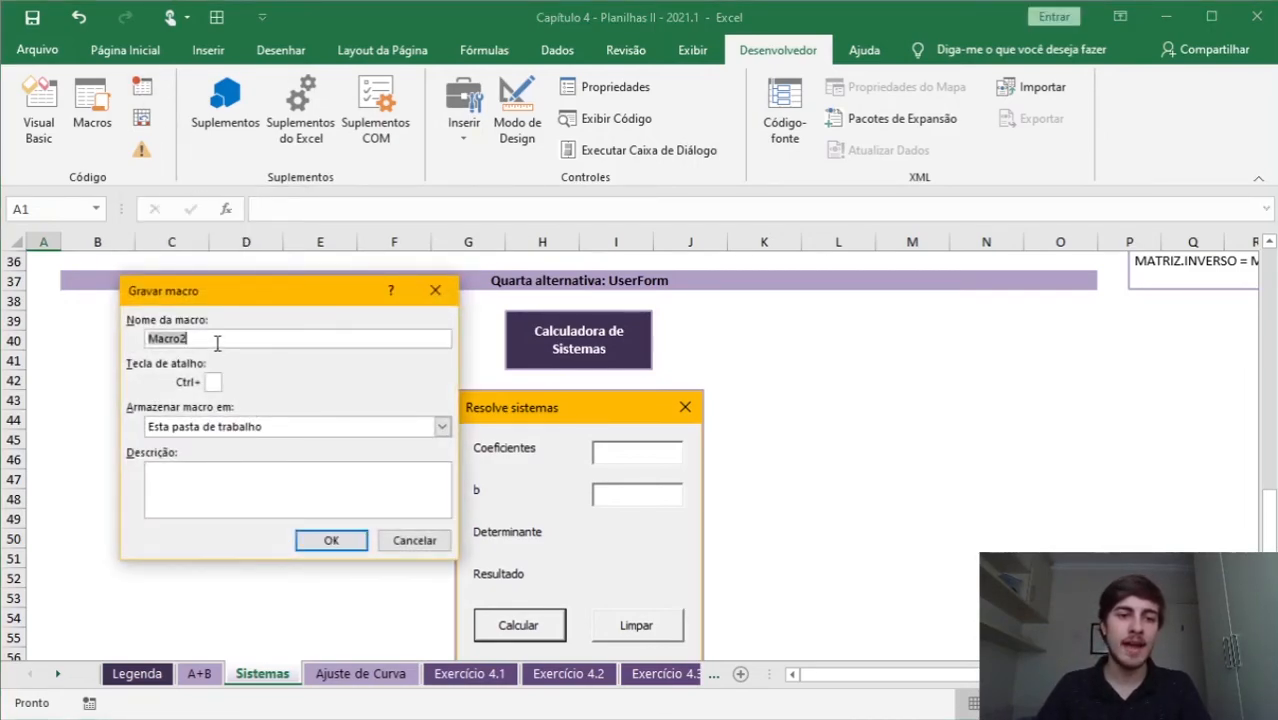
{"action": "type", "text": "C"}
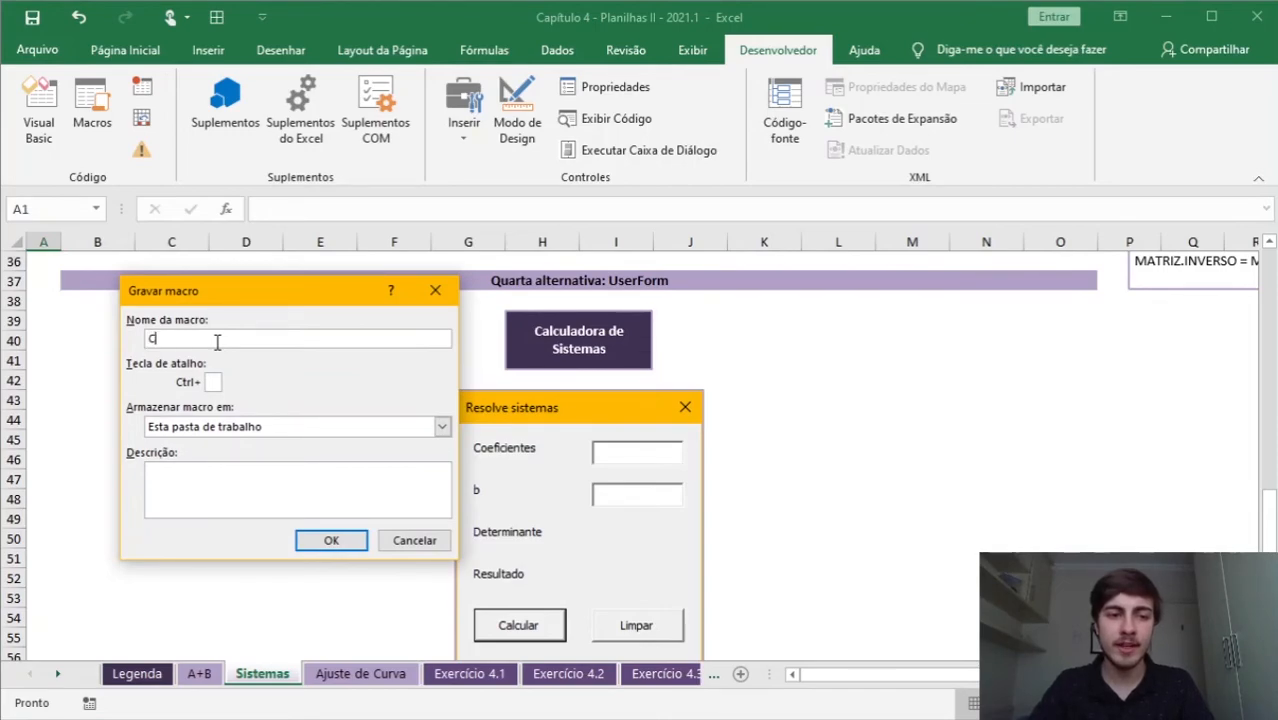
{"action": "type", "text": "alculadora"}
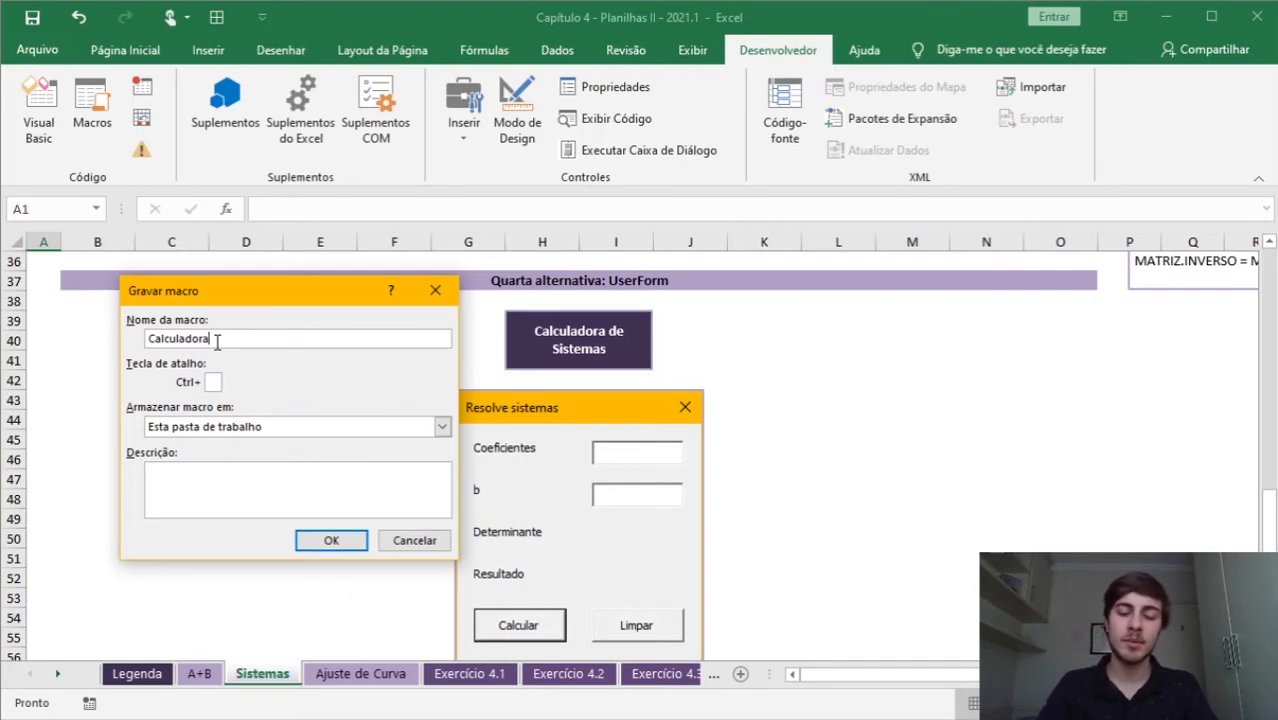
{"action": "type", "text": "_"}
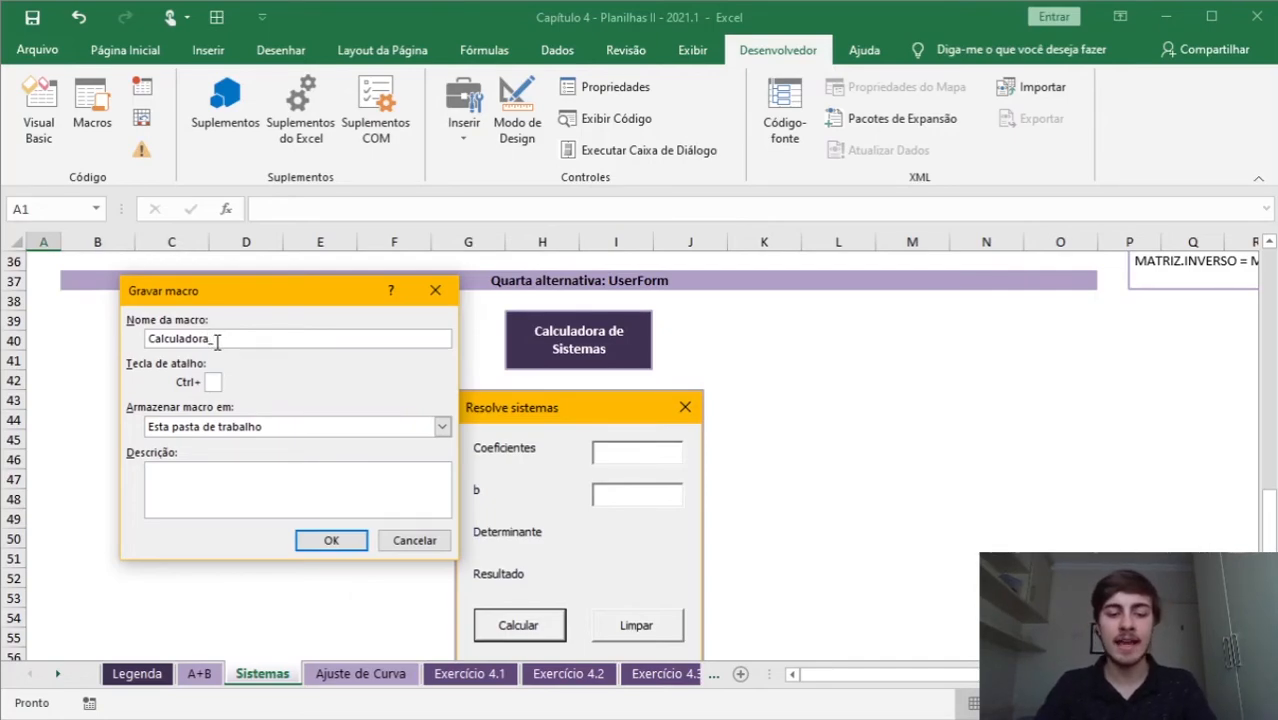
{"action": "type", "text": "de_Sistemas"}
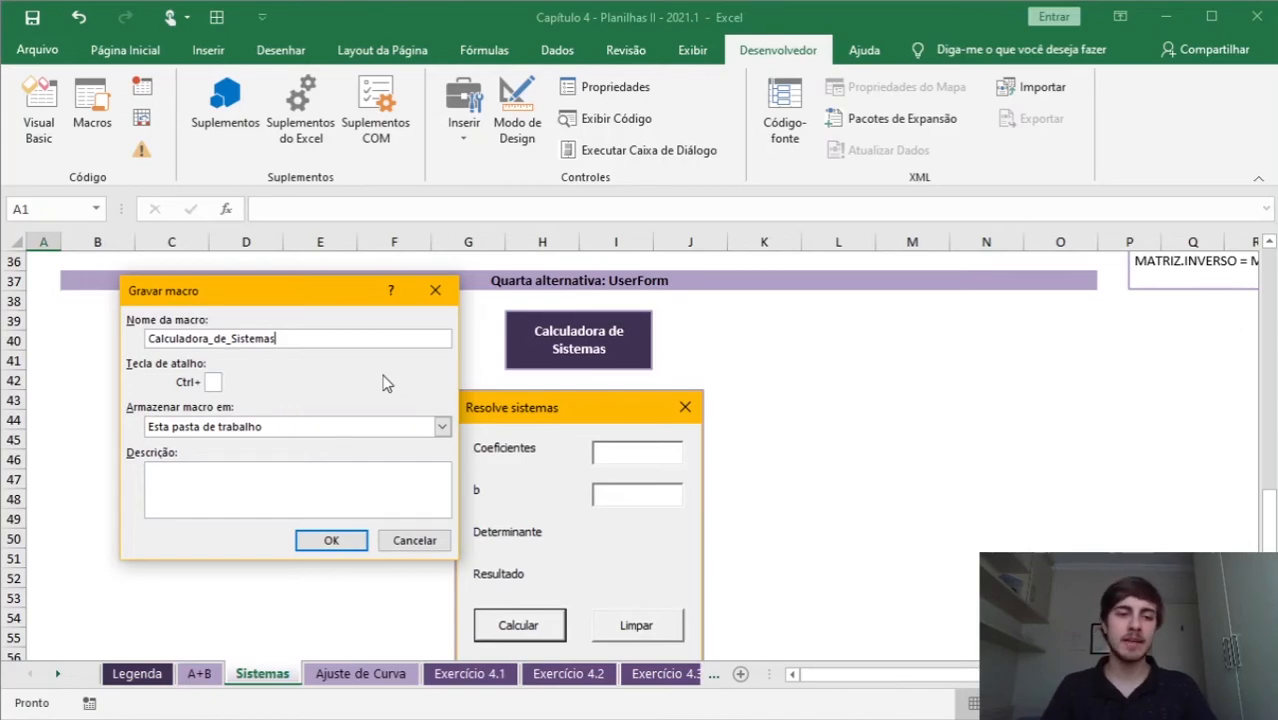
{"action": "left_click", "coordinate": [356, 545]}
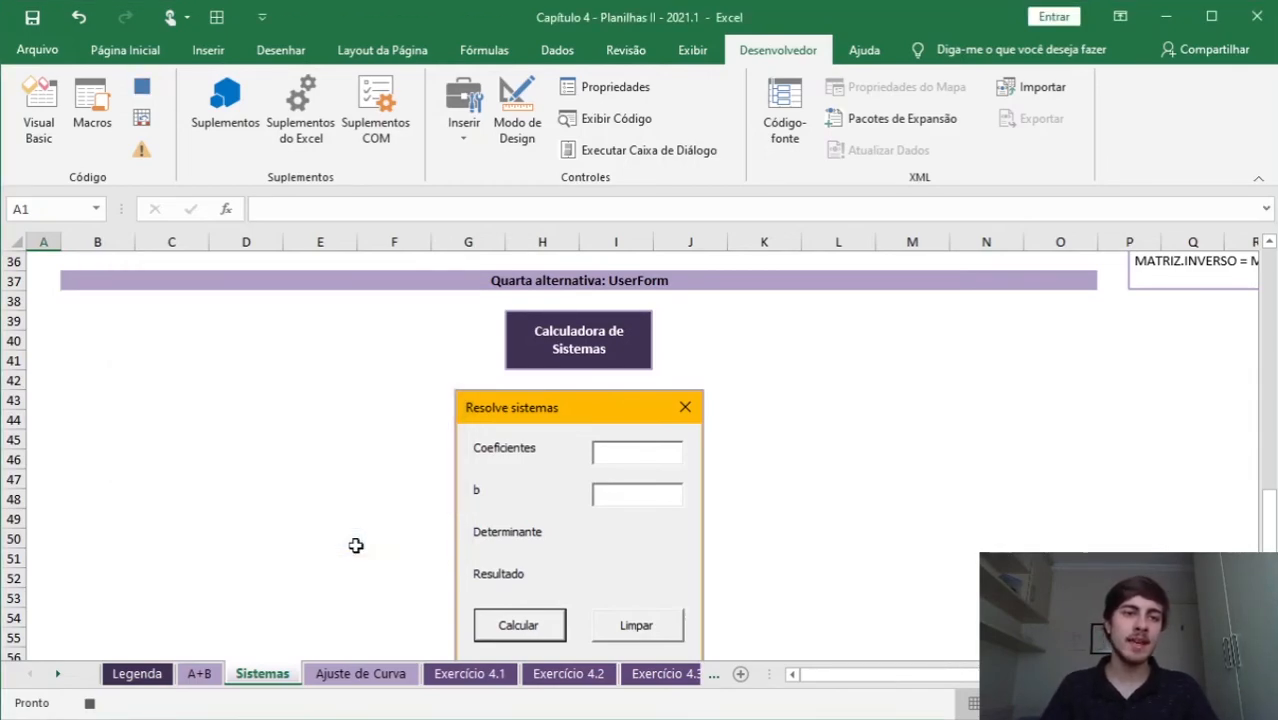
{"action": "left_click", "coordinate": [143, 90]}
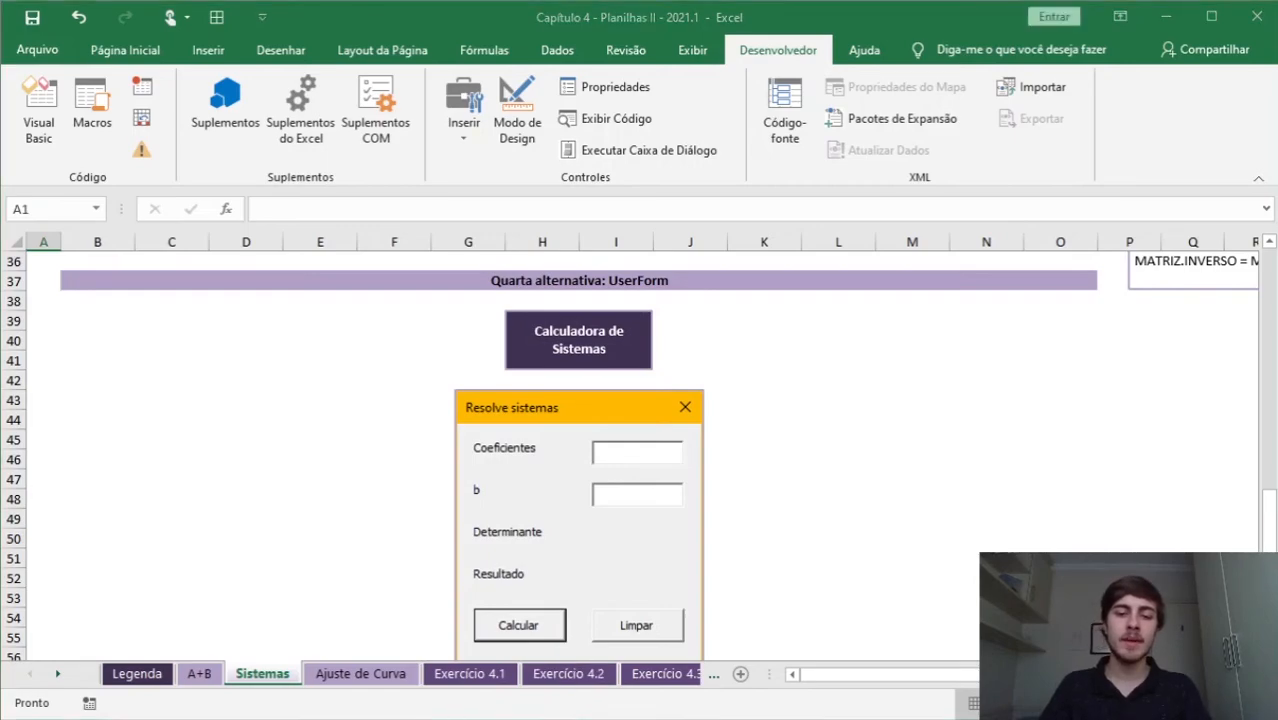
Step: Return to the Visual Basic editor and open the code of Módulo1 from the project's modules
{"action": "left_click", "coordinate": [795, 668]}
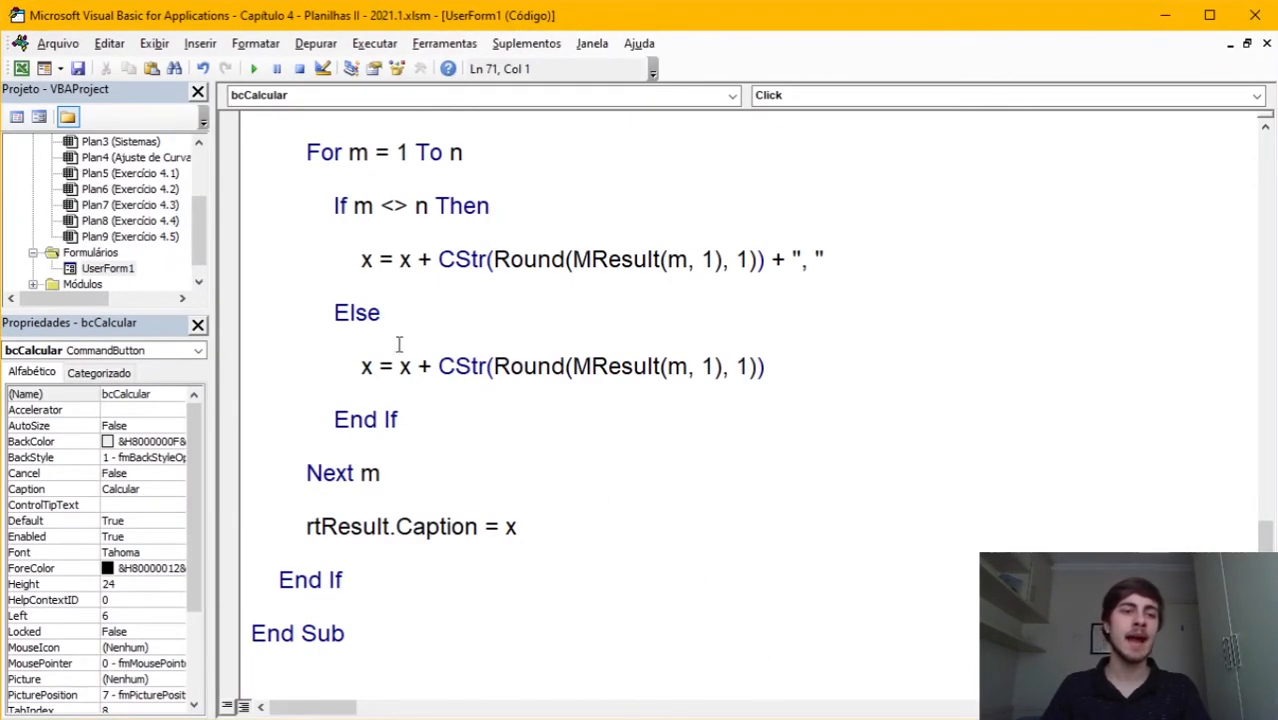
{"action": "left_click_drag", "start_coordinate": [206, 225], "coordinate": [207, 248]}
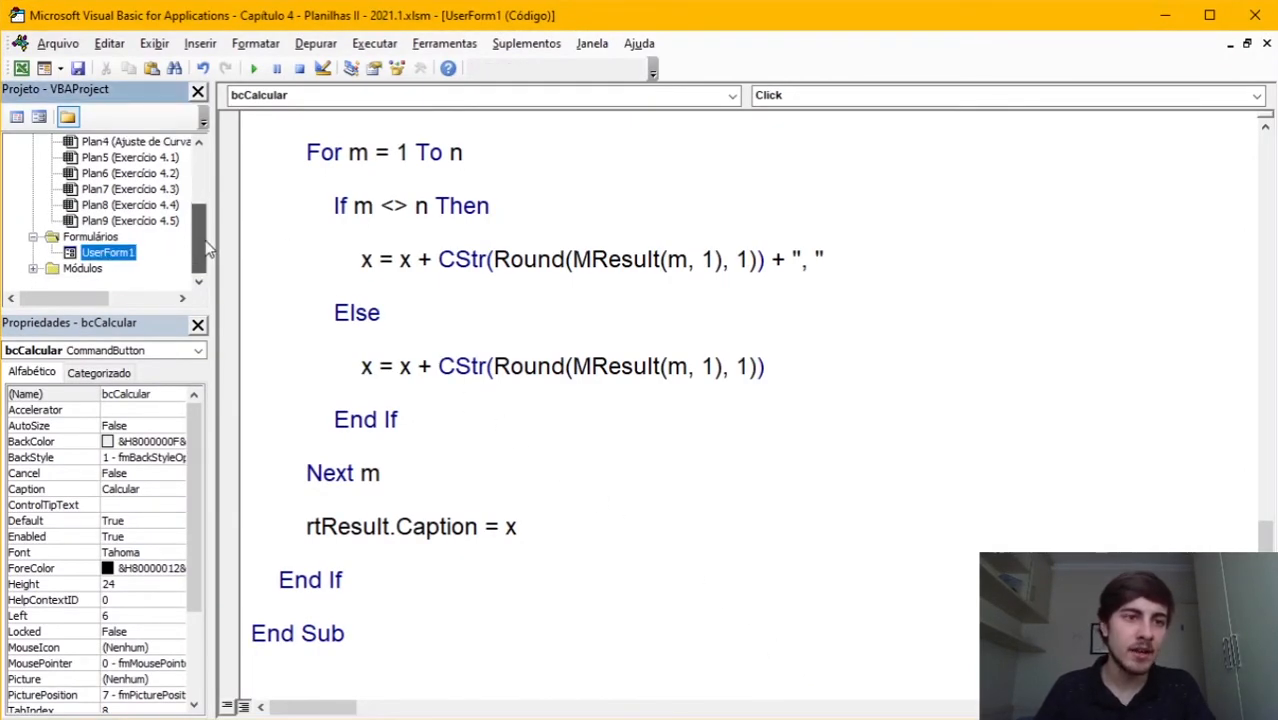
{"action": "scroll", "coordinate": [33, 275], "scroll_direction": "down", "scroll_amount": 1}
{"action": "left_click", "coordinate": [33, 252]}
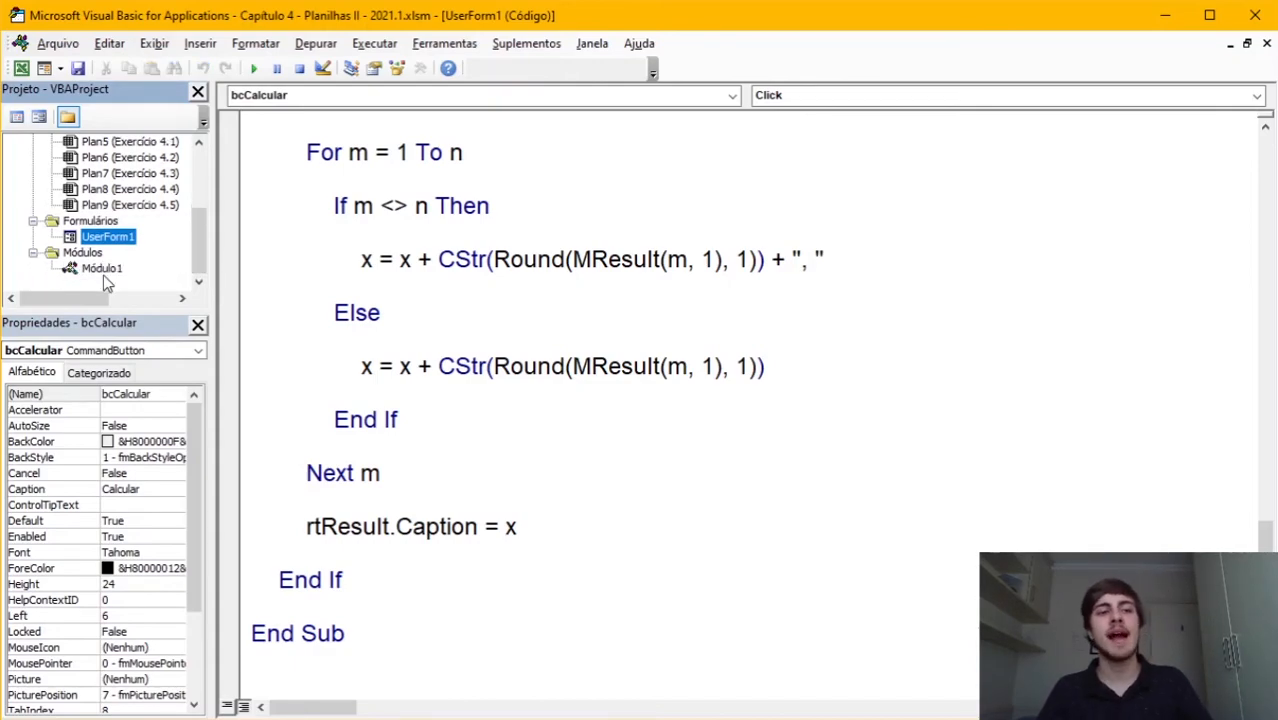
{"action": "double_click", "coordinate": [94, 271]}
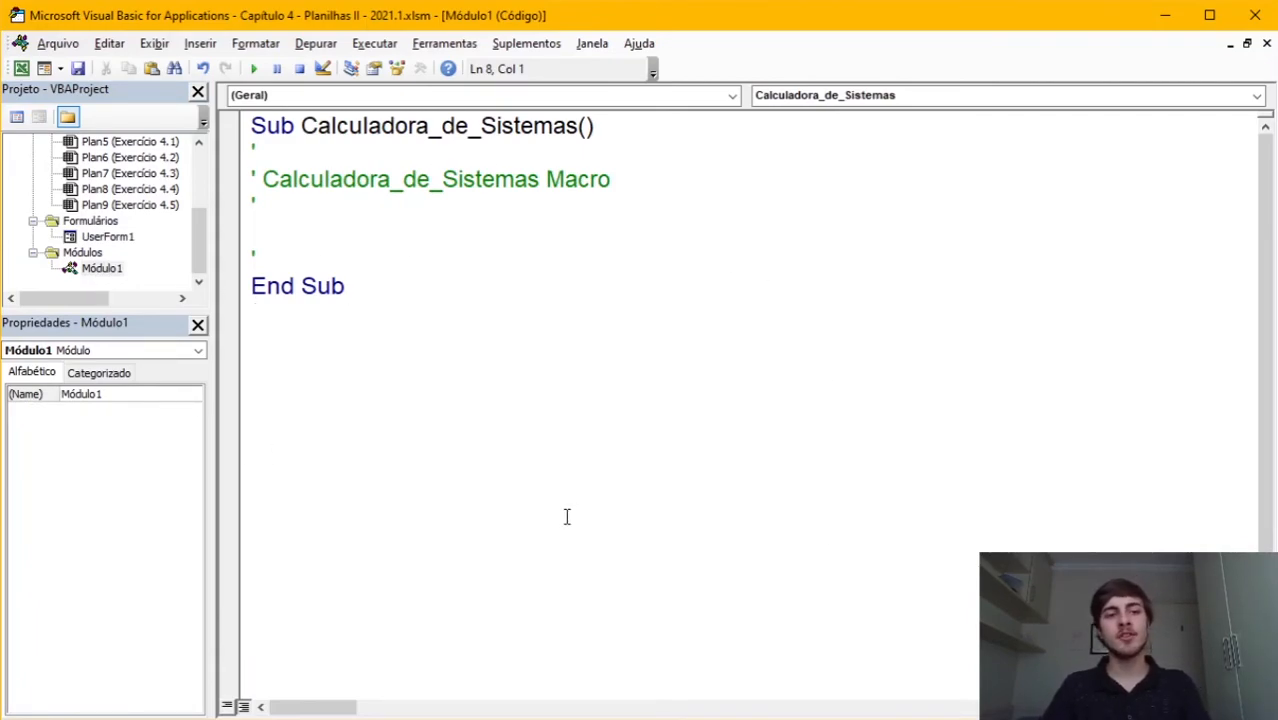
Step: Insert an indented UserForm1.Show statement on the blank line inside the Calculadora_de_Sistemas macro
{"action": "left_click", "coordinate": [668, 234]}
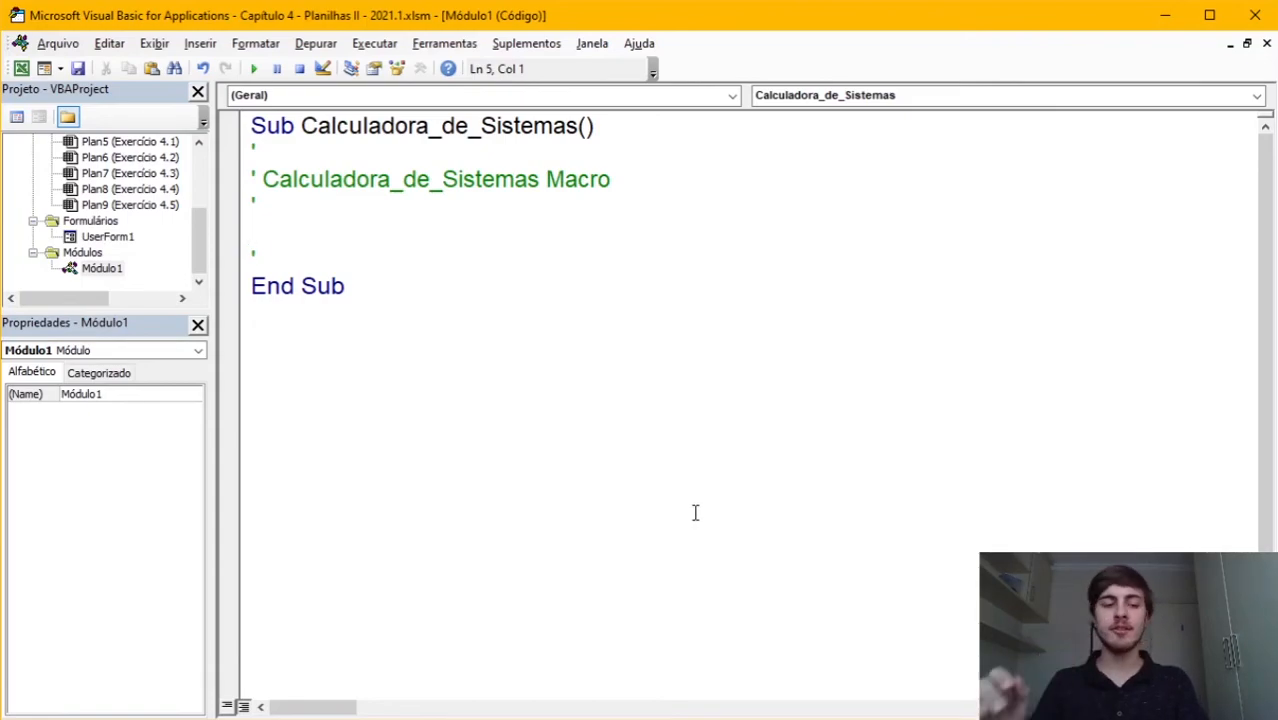
{"action": "key", "text": "Tab"}
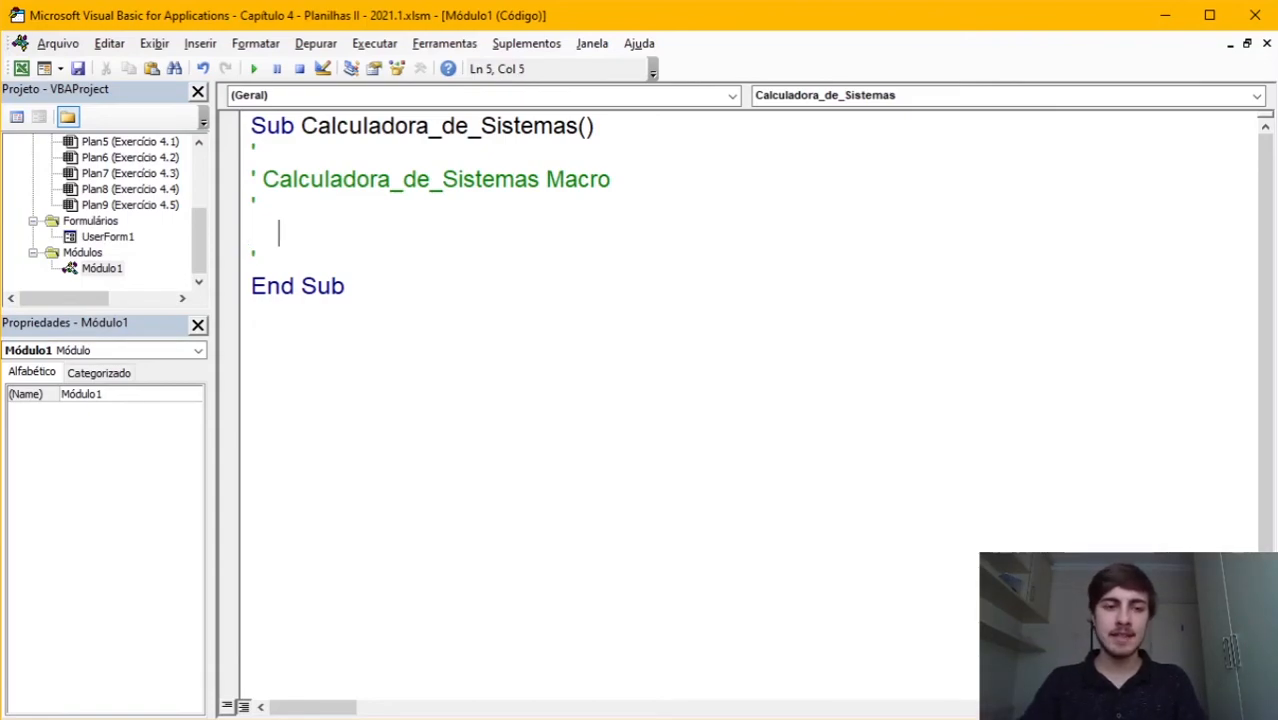
{"action": "type", "text": "UserF"}
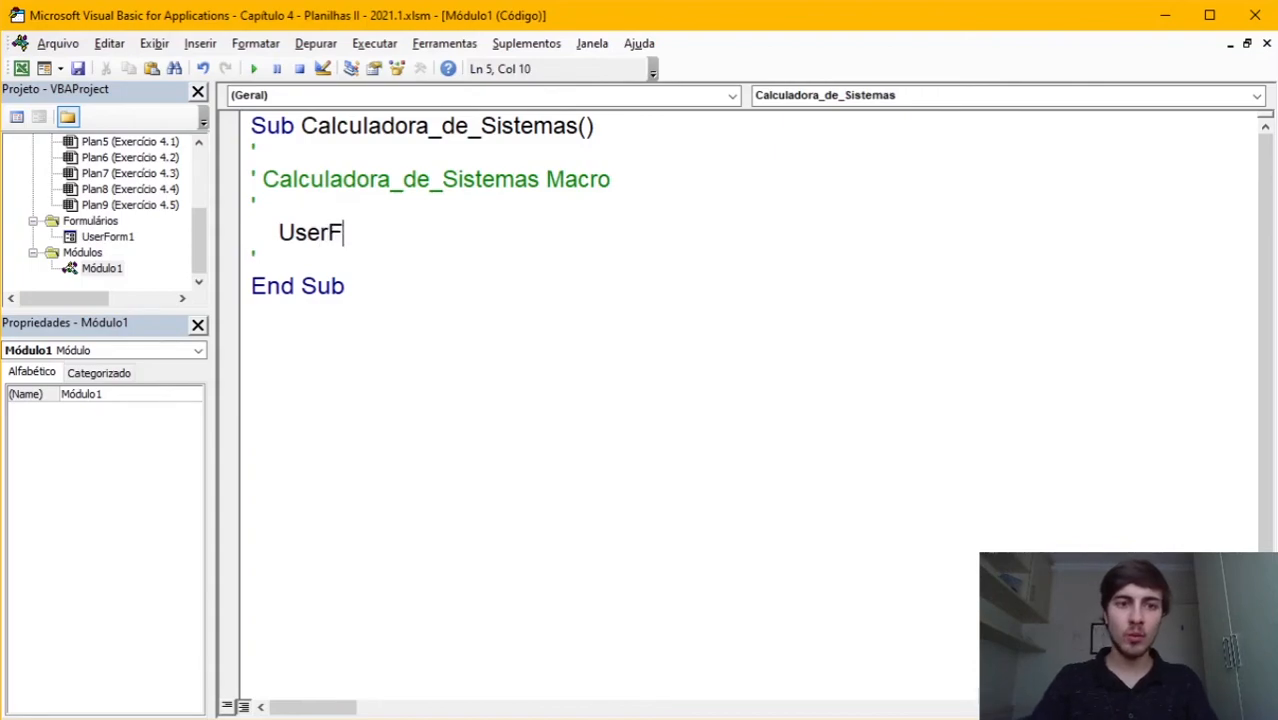
{"action": "type", "text": "orm1"}
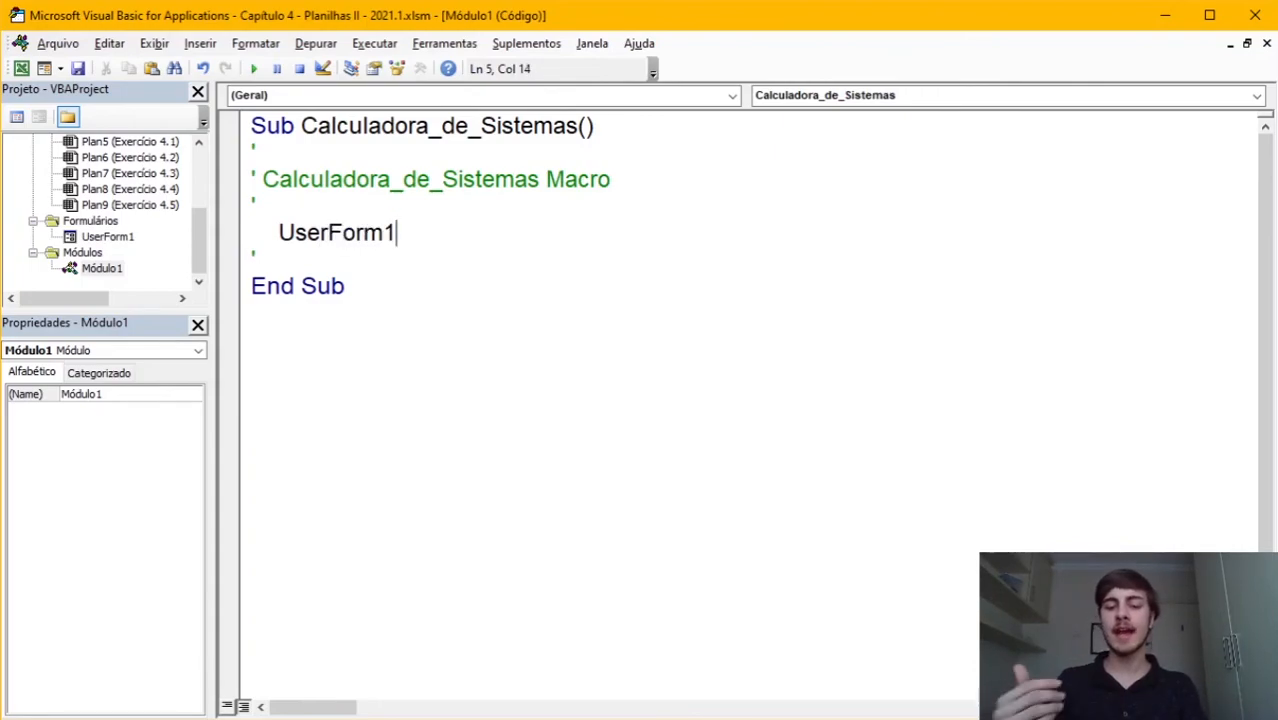
{"action": "type", "text": ".Show"}
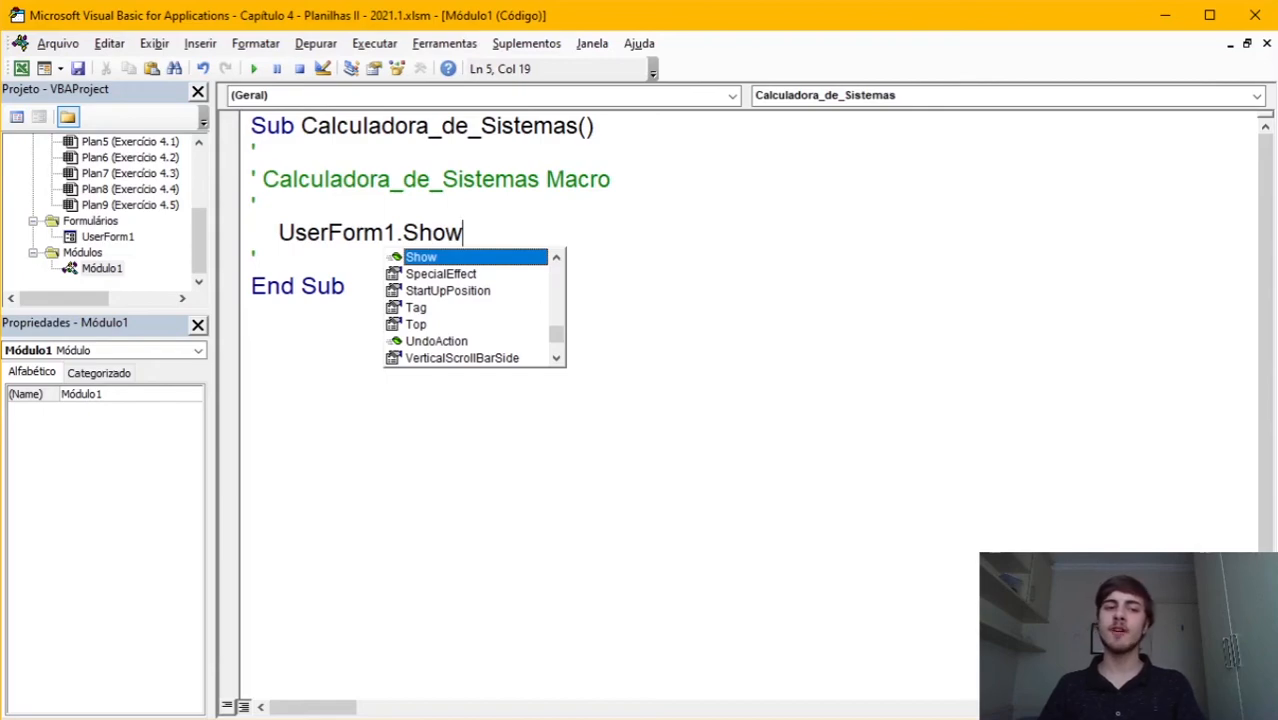
{"action": "key", "text": "Escape"}
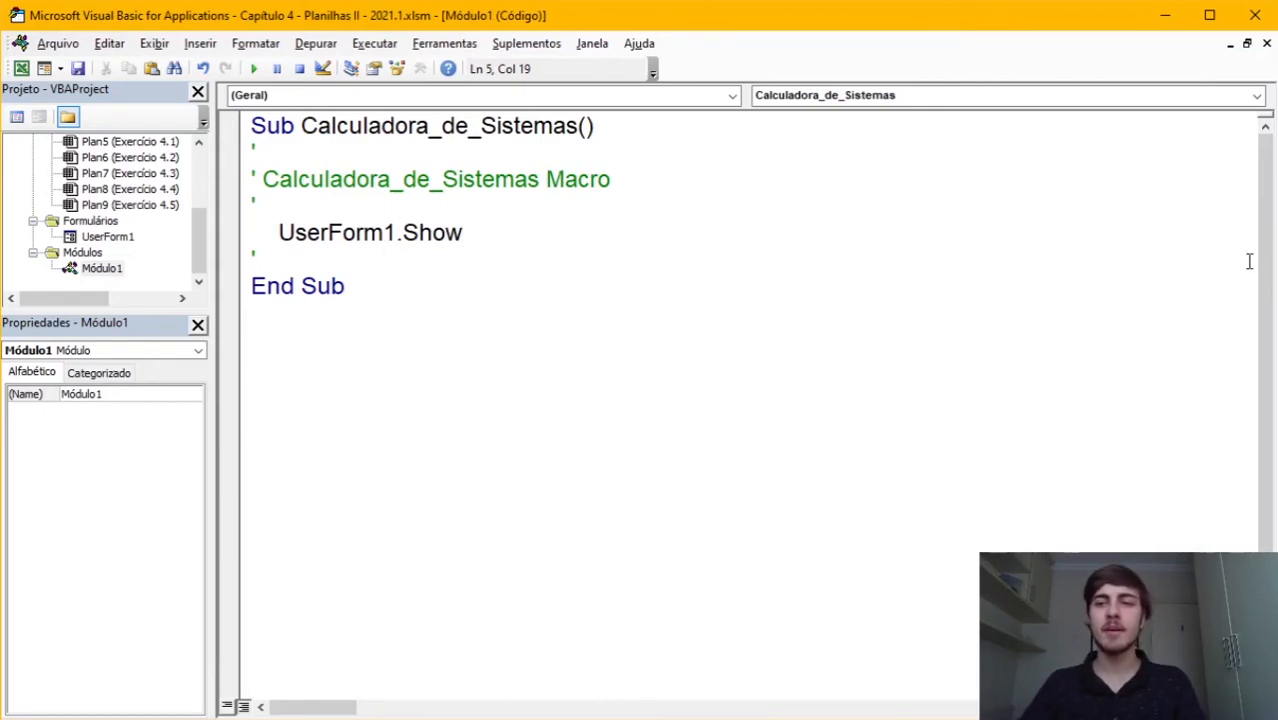
Step: Close the Visual Basic editor and assign the Calculadora_de_Sistemas macro to the purple Calculadora de Sistemas rectangle in the Excel sheet
{"action": "left_click", "coordinate": [1255, 15]}
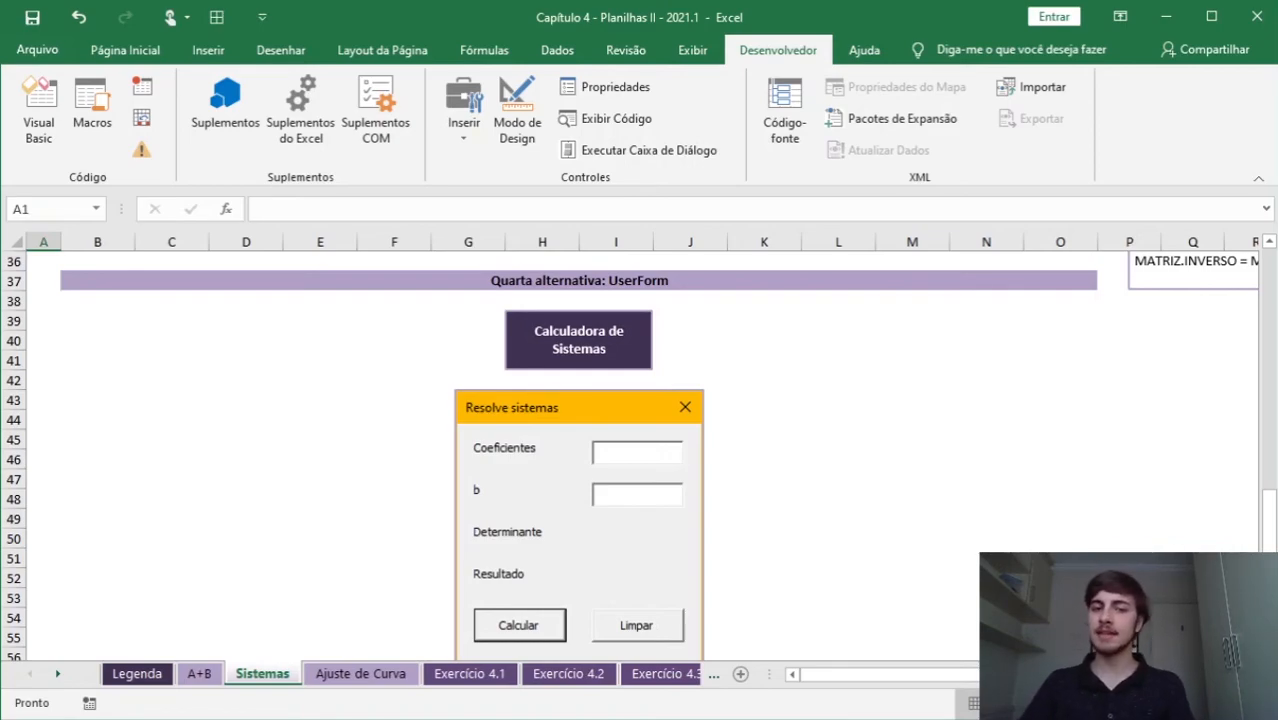
{"action": "right_click", "coordinate": [631, 364]}
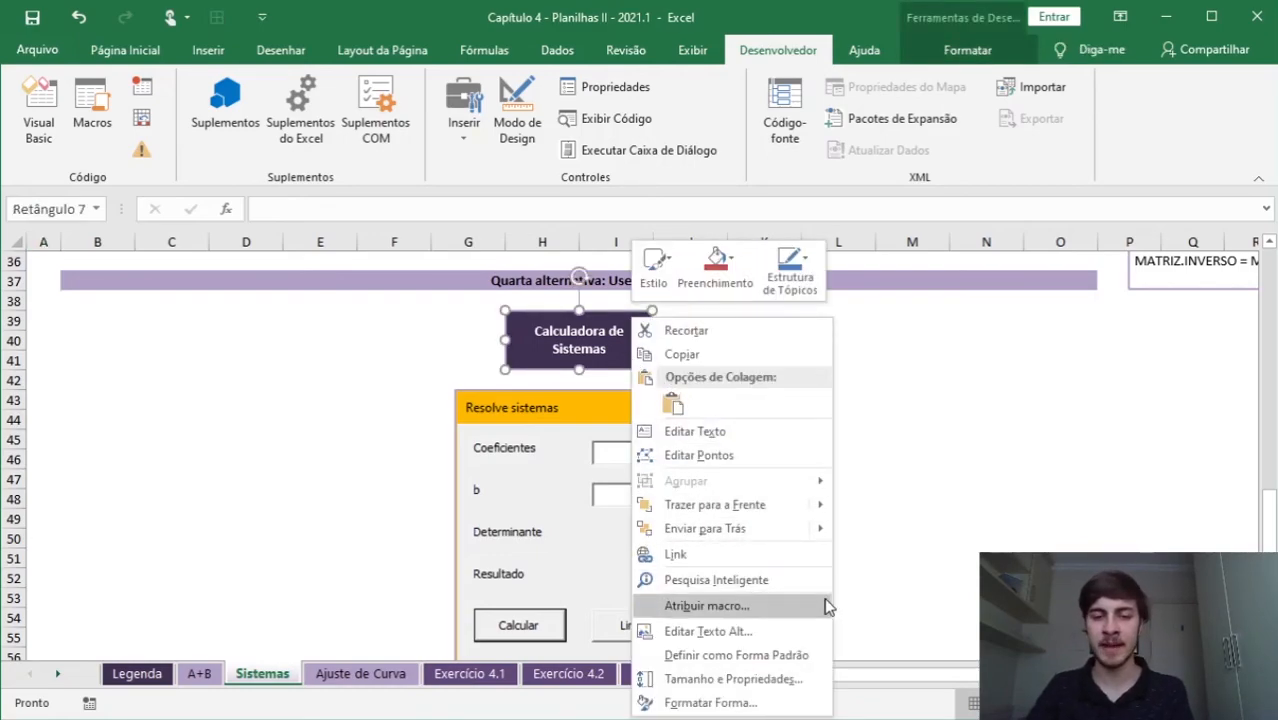
{"action": "left_click", "coordinate": [826, 605]}
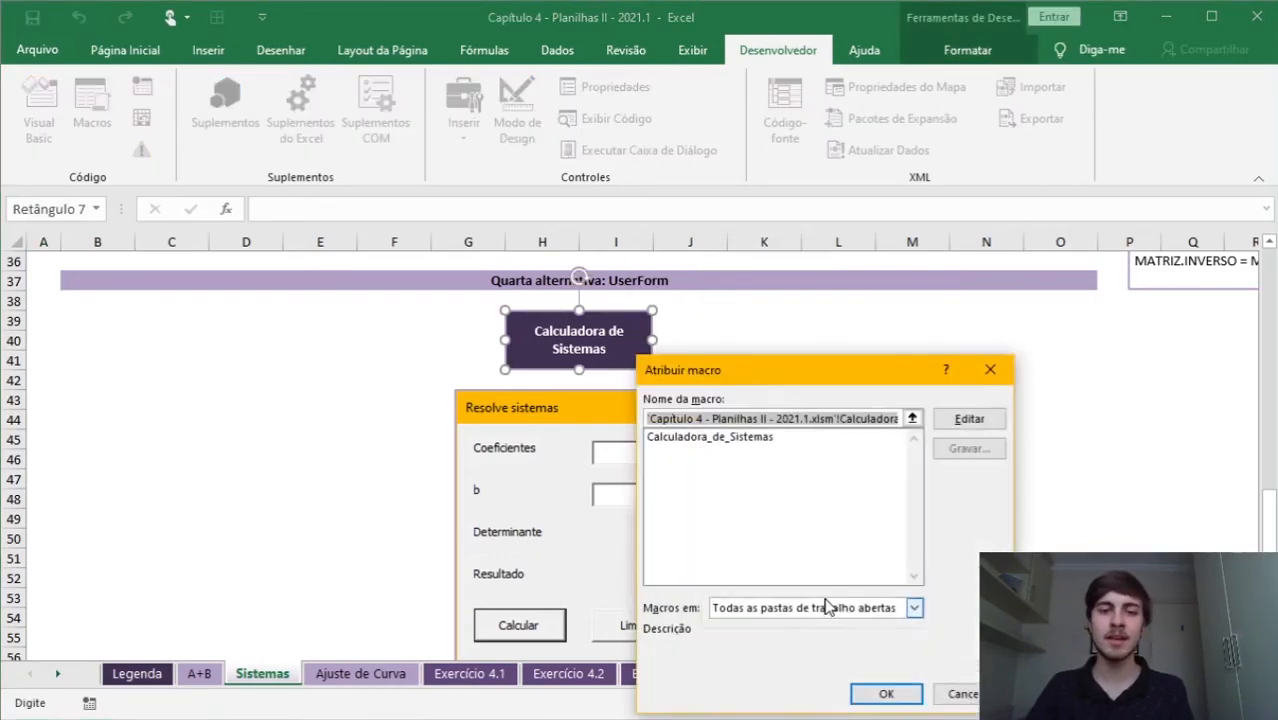
{"action": "left_click", "coordinate": [731, 444]}
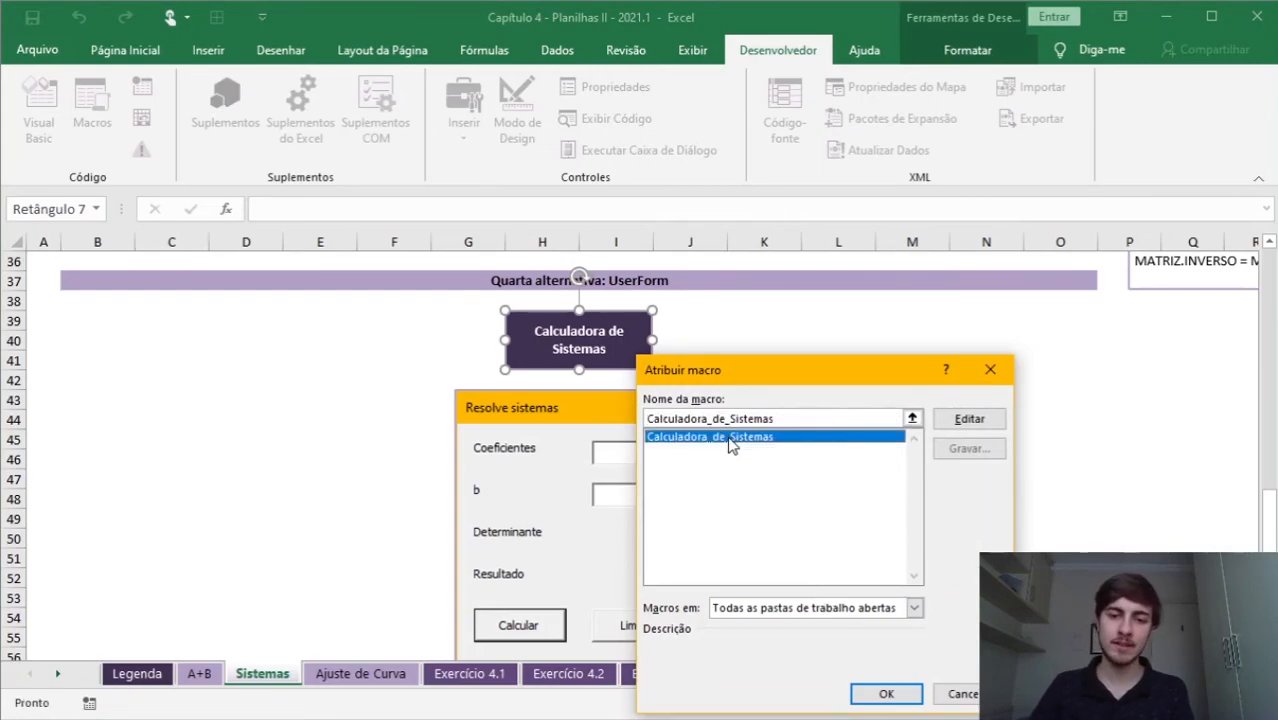
{"action": "left_click", "coordinate": [903, 697]}
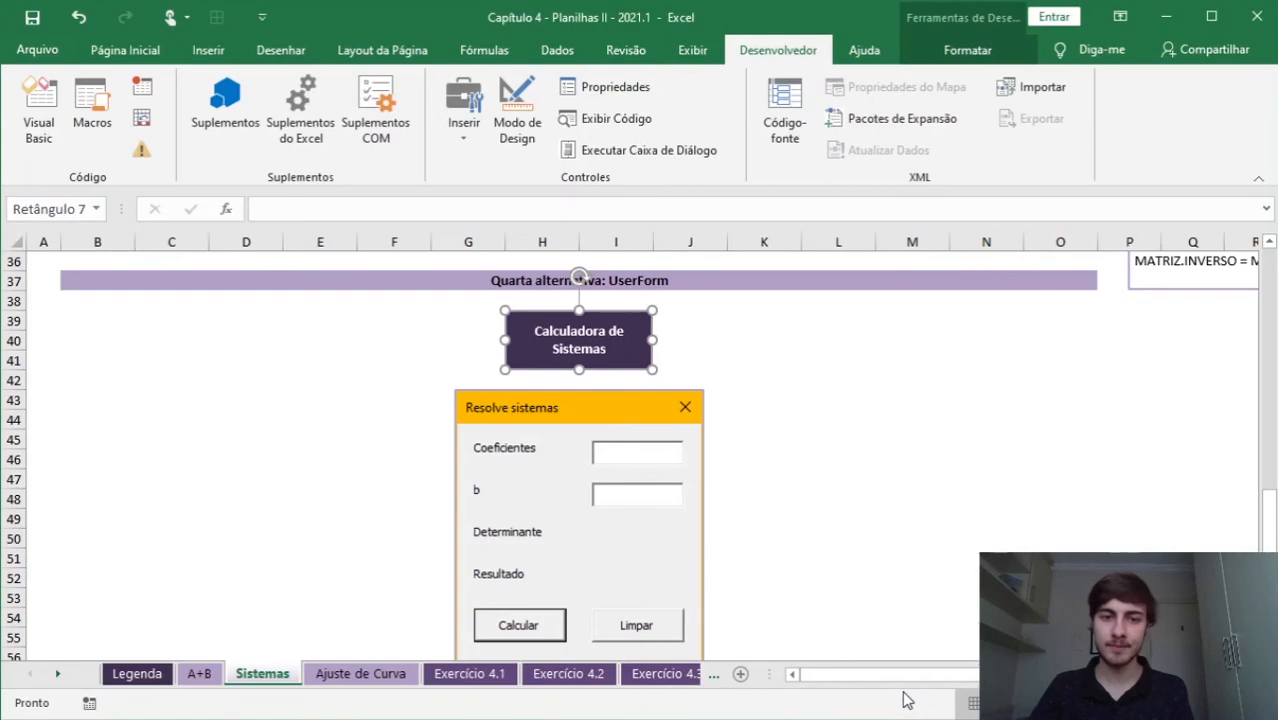
Step: Deselect the rectangle and open the Resolve sistemas form with the Calculadora de Sistemas shape, keeping the Aij matrix in view
{"action": "scroll", "coordinate": [915, 647], "scroll_direction": "up", "scroll_amount": 1}
{"action": "scroll", "coordinate": [915, 647], "scroll_direction": "up", "scroll_amount": 1}
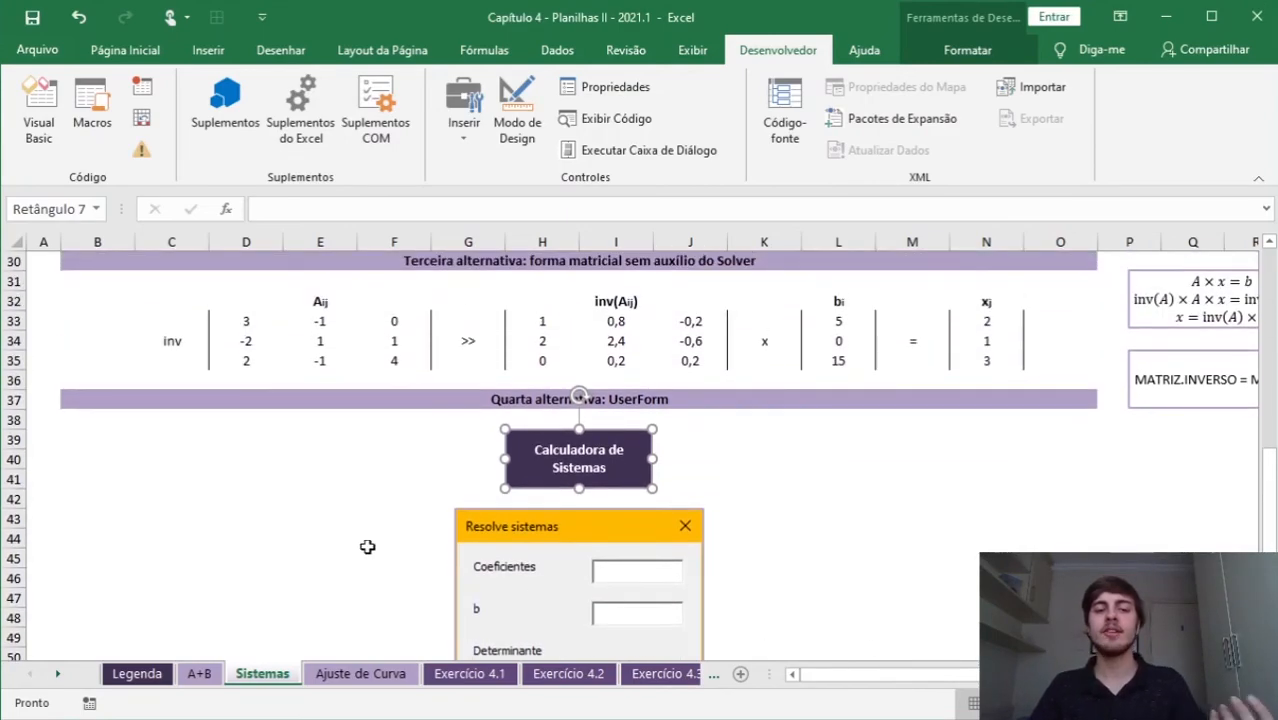
{"action": "left_click", "coordinate": [42, 422]}
{"action": "scroll", "coordinate": [782, 534], "scroll_direction": "up", "scroll_amount": 1}
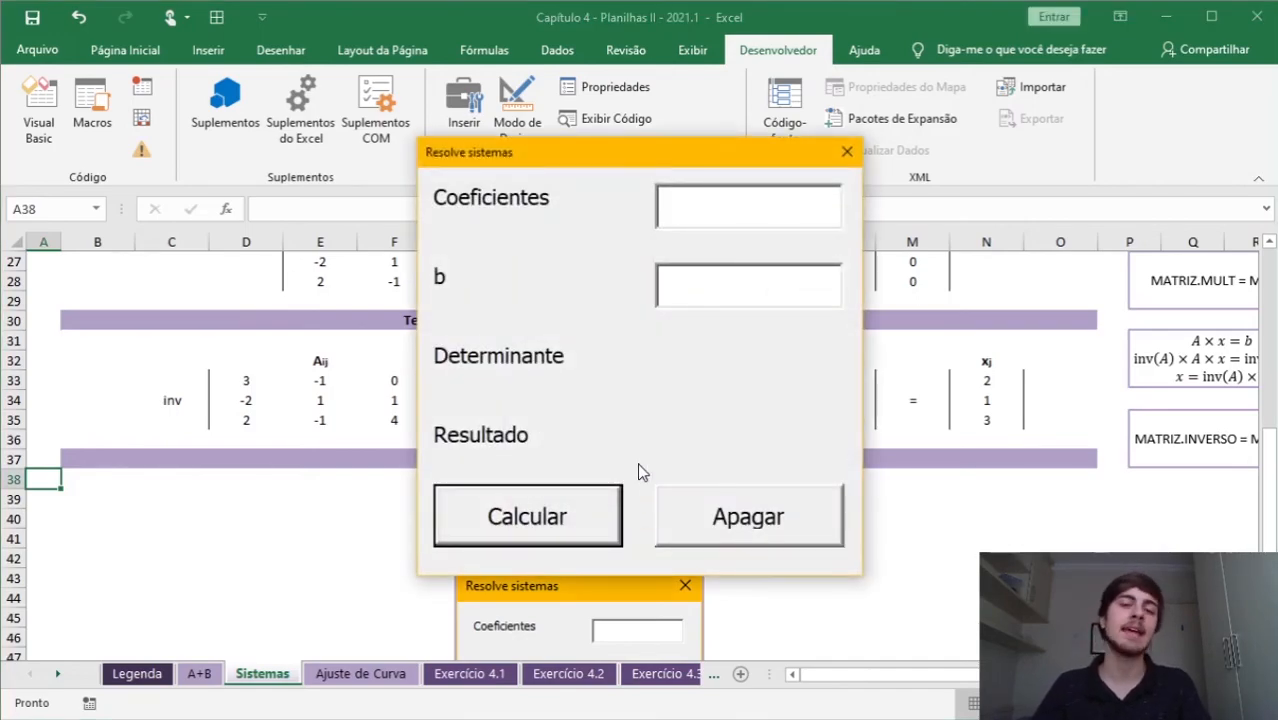
{"action": "left_click_drag", "start_coordinate": [534, 165], "coordinate": [572, 183]}
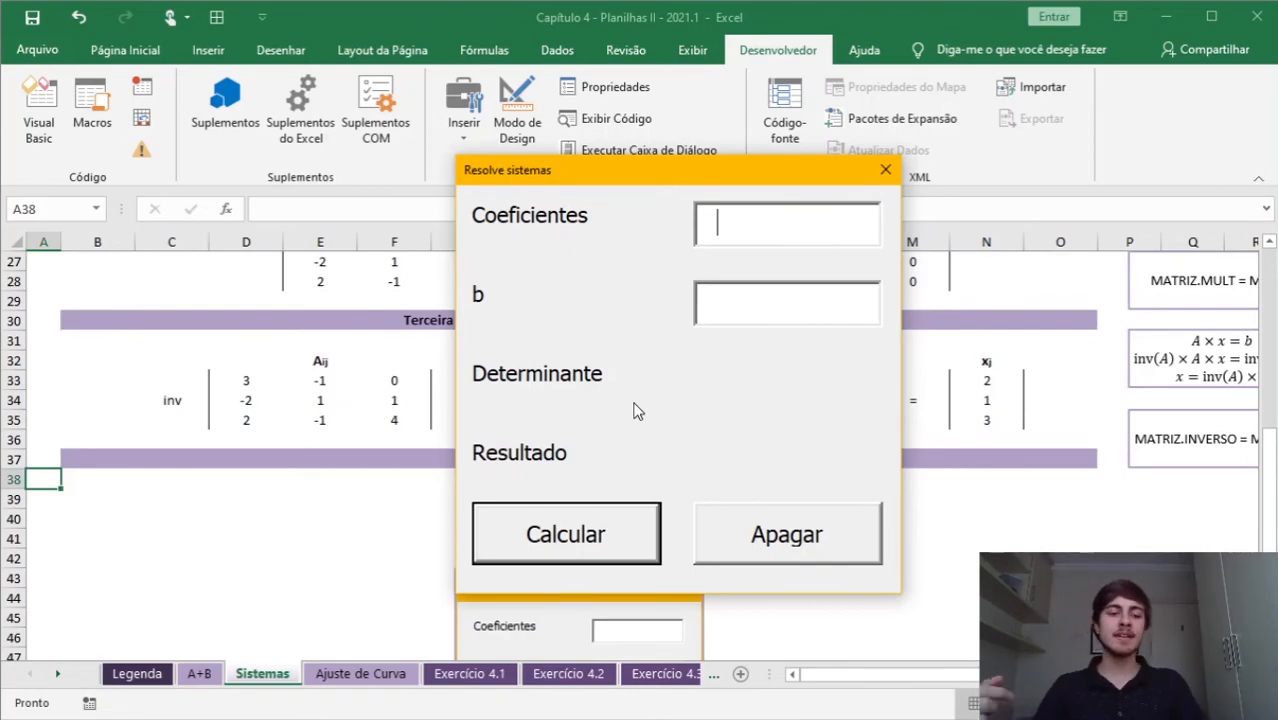
Step: Enter the matrix coefficients 3, -1, 0, -2, 1, 1, 2, -1, 4 in the form's Coeficientes field
{"action": "type", "text": "3"}
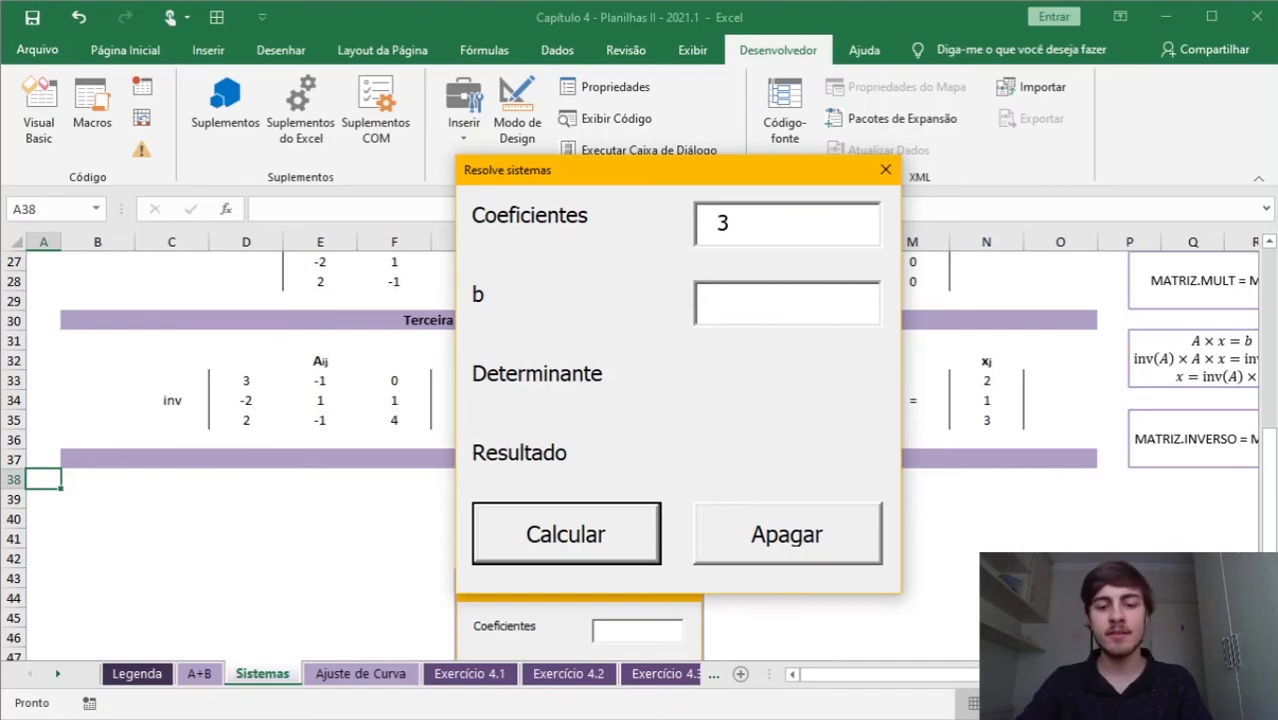
{"action": "type", "text": ", -1,"}
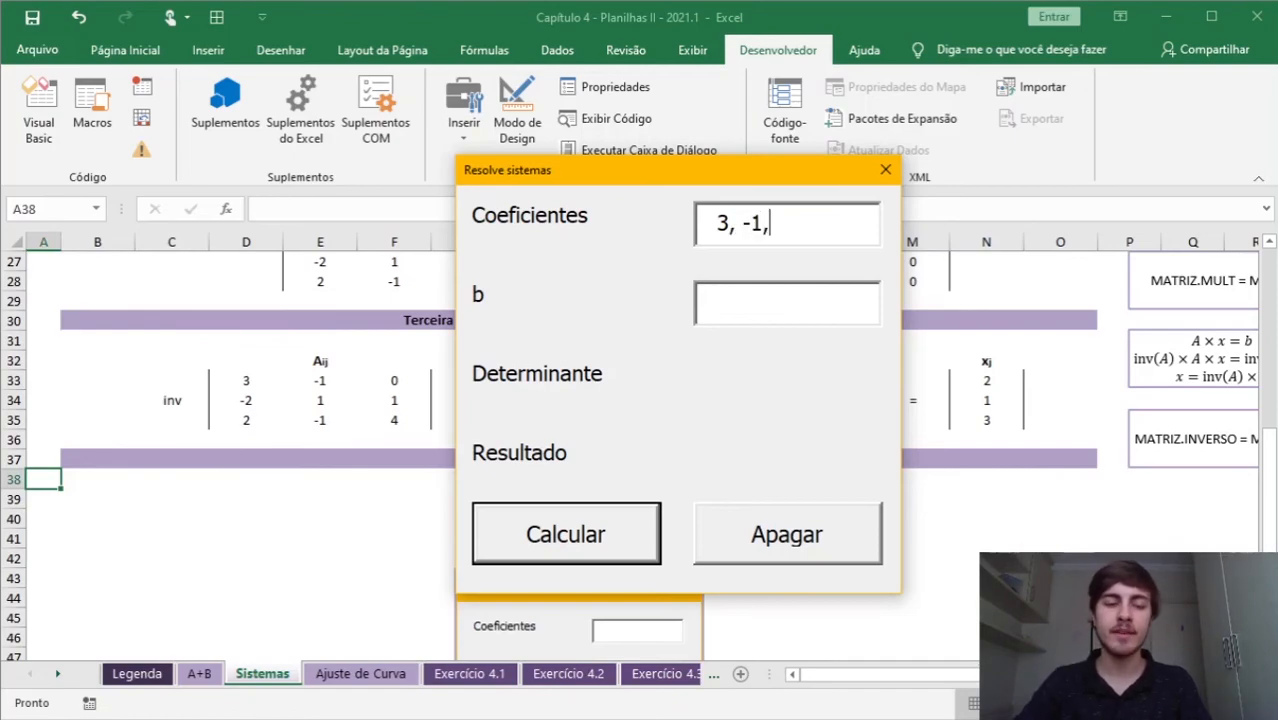
{"action": "type", "text": " 0, "}
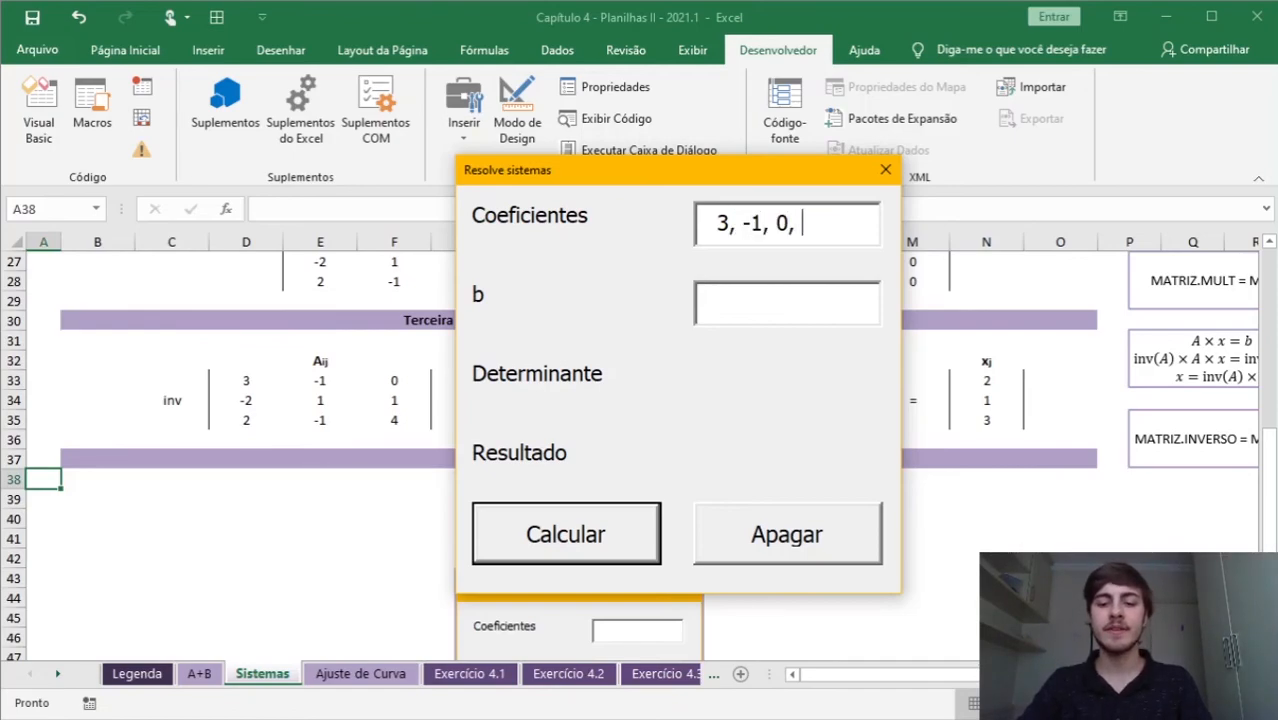
{"action": "type", "text": "-2, "}
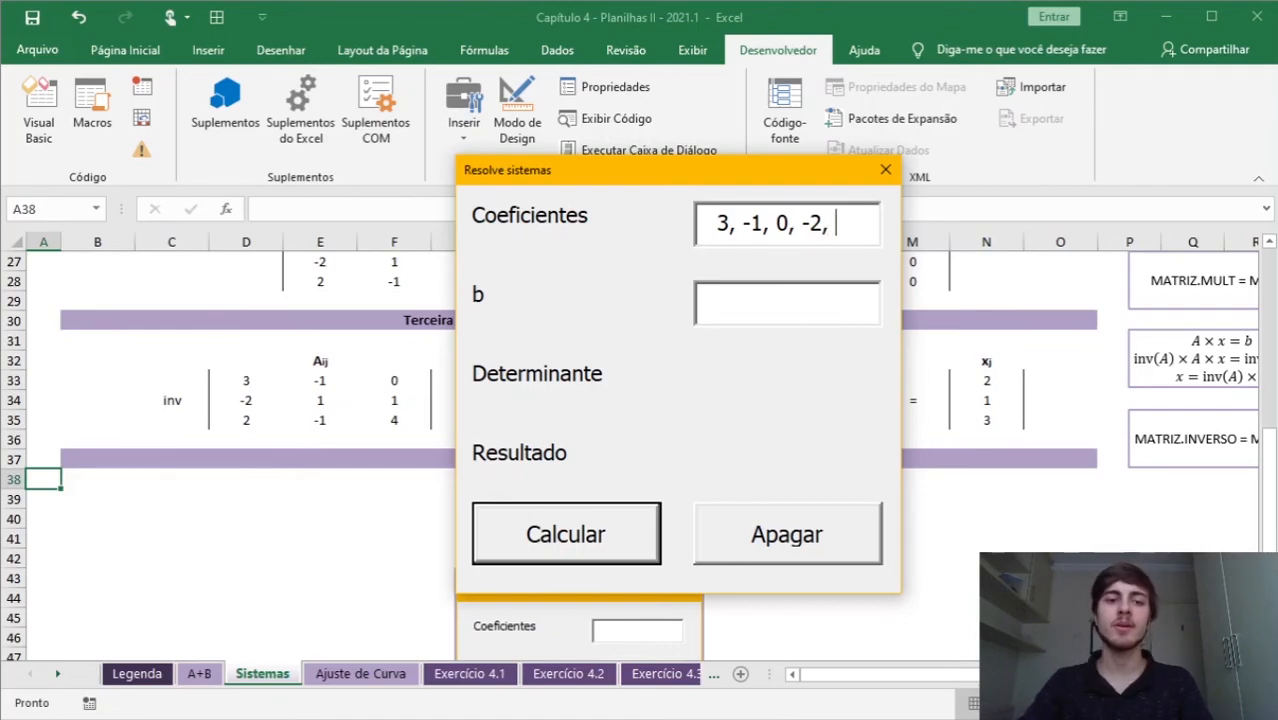
{"action": "type", "text": "1, 1, 1"}
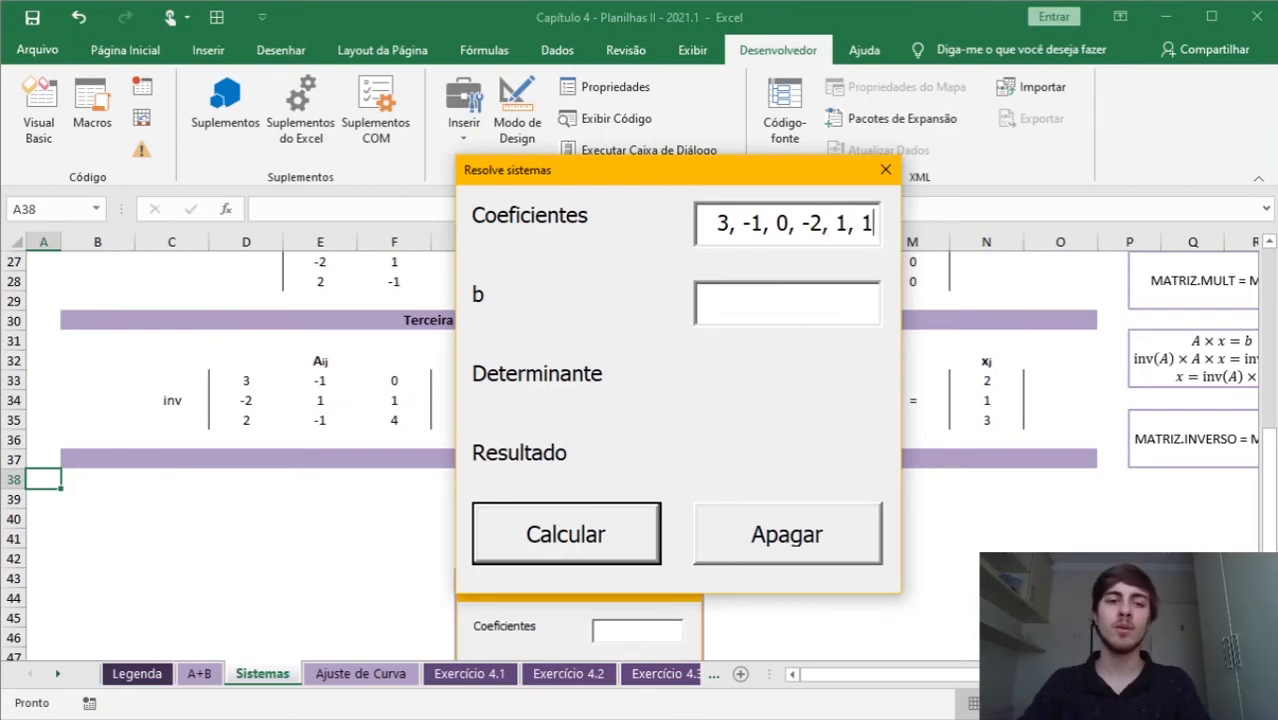
{"action": "type", "text": "2,"}
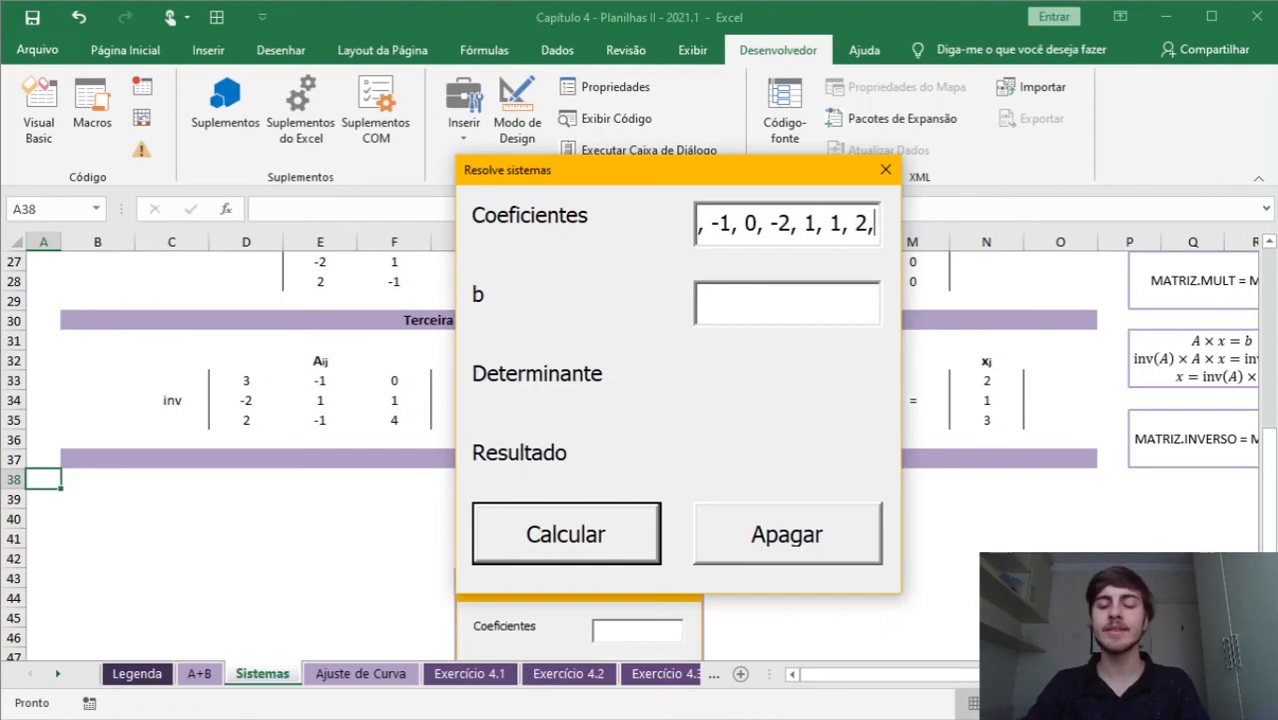
{"action": "type", "text": " -1, 4"}
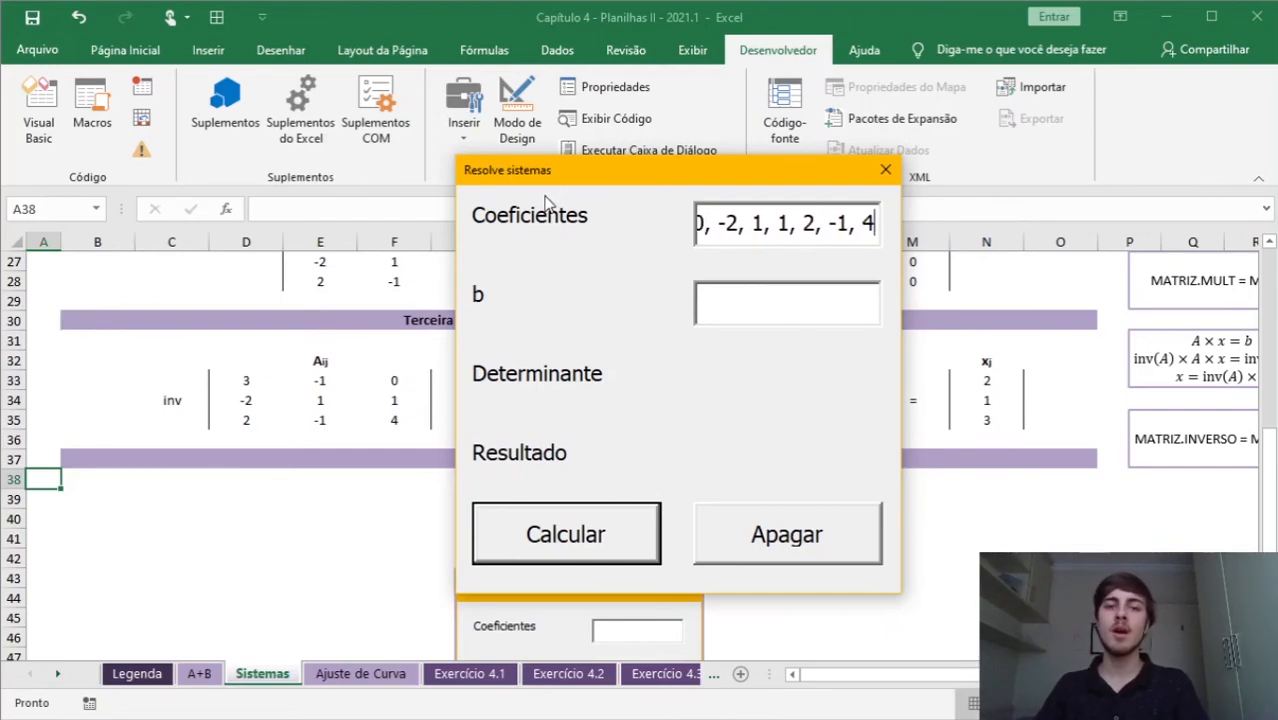
Step: Move the form off the bi column, enter 5, 0, 15 as b, and calculate the system
{"action": "left_click_drag", "start_coordinate": [509, 184], "coordinate": [224, 193]}
{"action": "left_click", "coordinate": [439, 315]}
{"action": "type", "text": "5, 0"}
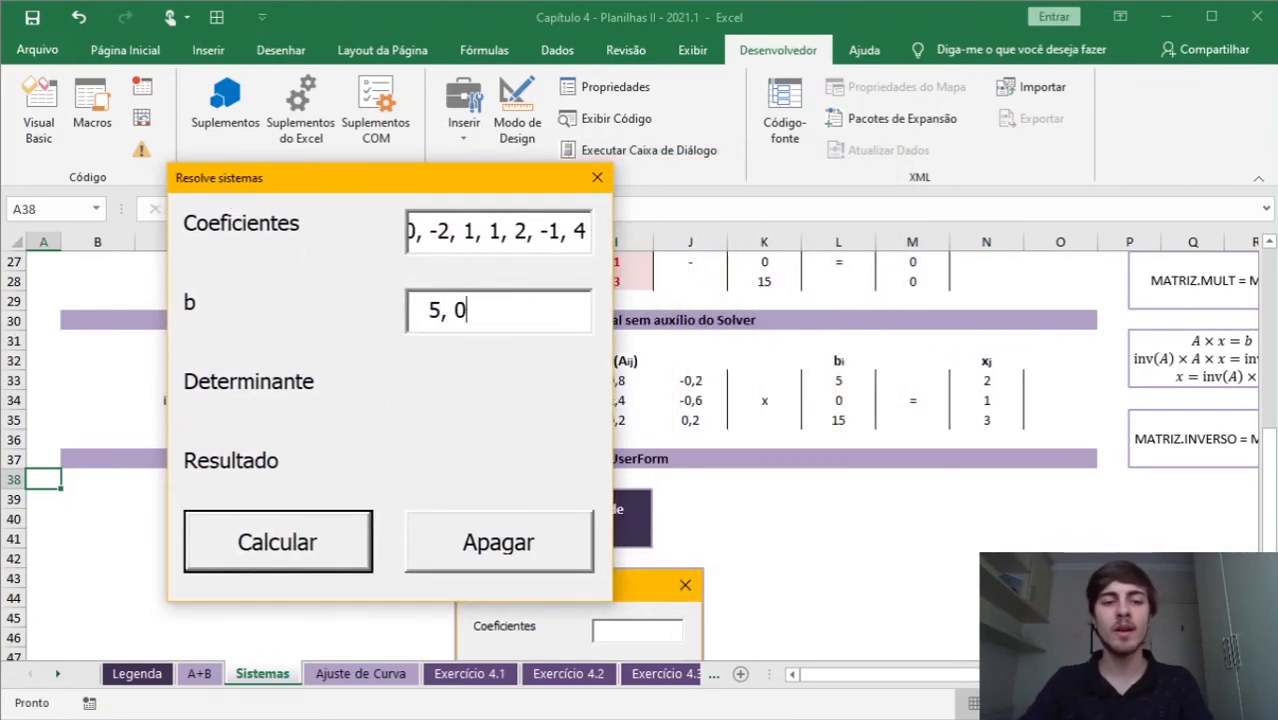
{"action": "type", "text": ", 15"}
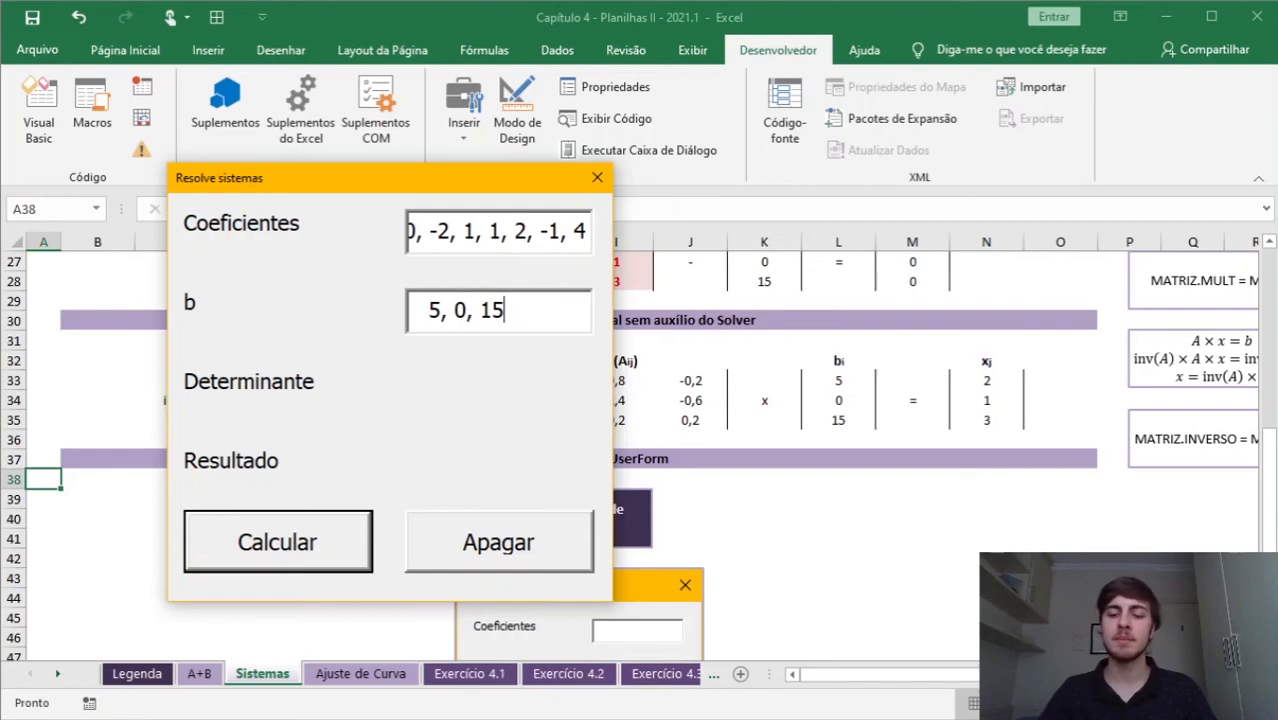
{"action": "key", "text": "Return"}
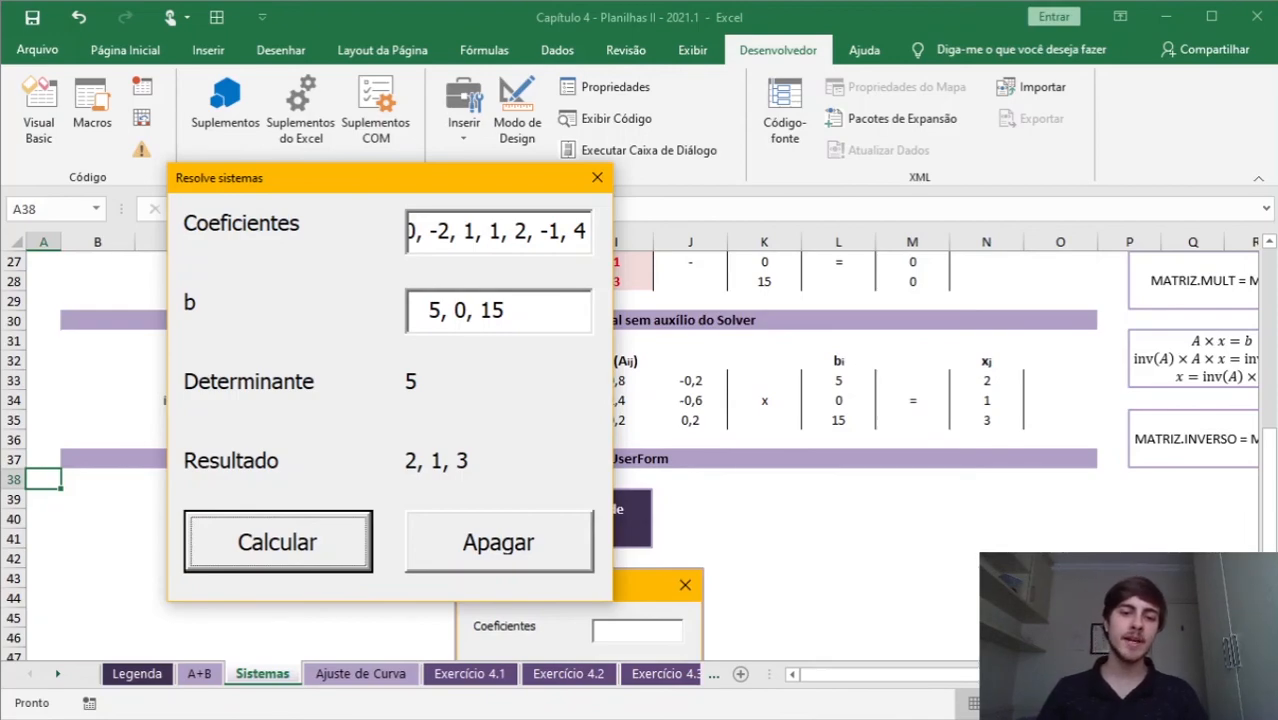
Step: Clear the form and enter coefficients with a repeated row: 3, -1, 0, 3, -1, 0, 2, -1, 4
{"action": "left_click", "coordinate": [586, 531]}
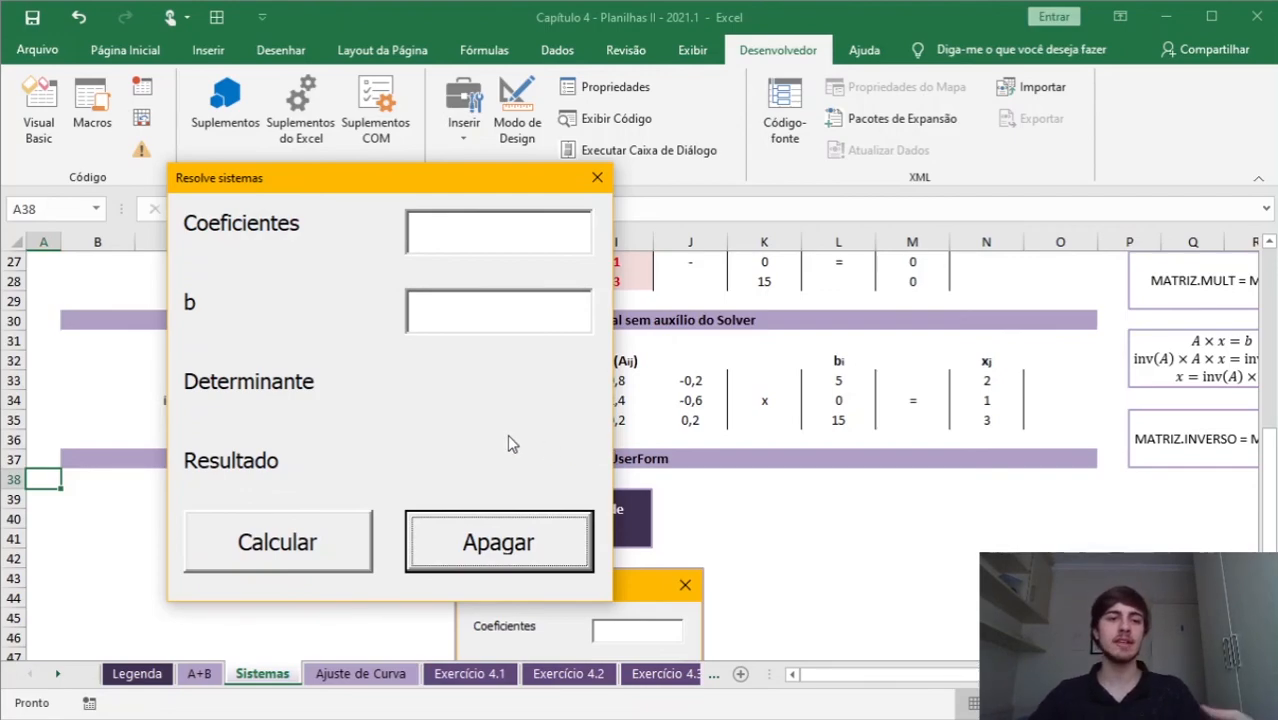
{"action": "left_click_drag", "start_coordinate": [269, 179], "coordinate": [579, 202]}
{"action": "left_click", "coordinate": [768, 256]}
{"action": "type", "text": "3, -1"}
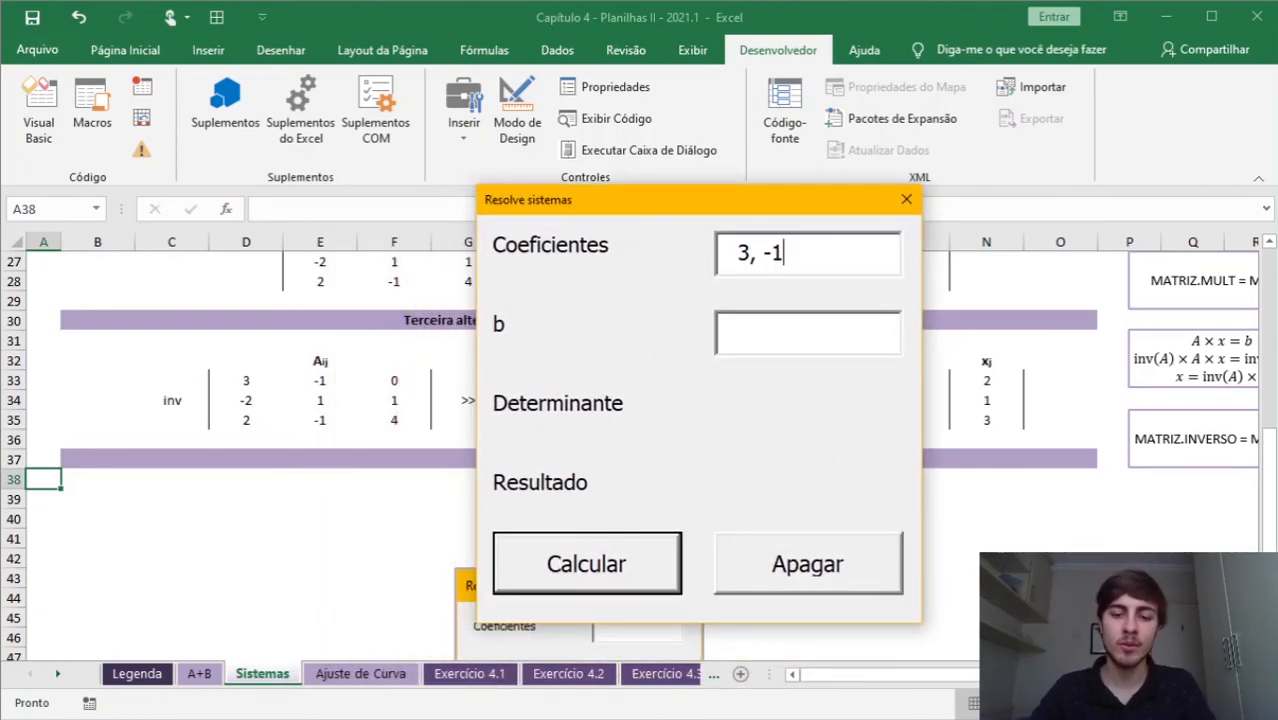
{"action": "type", "text": ", 0,"}
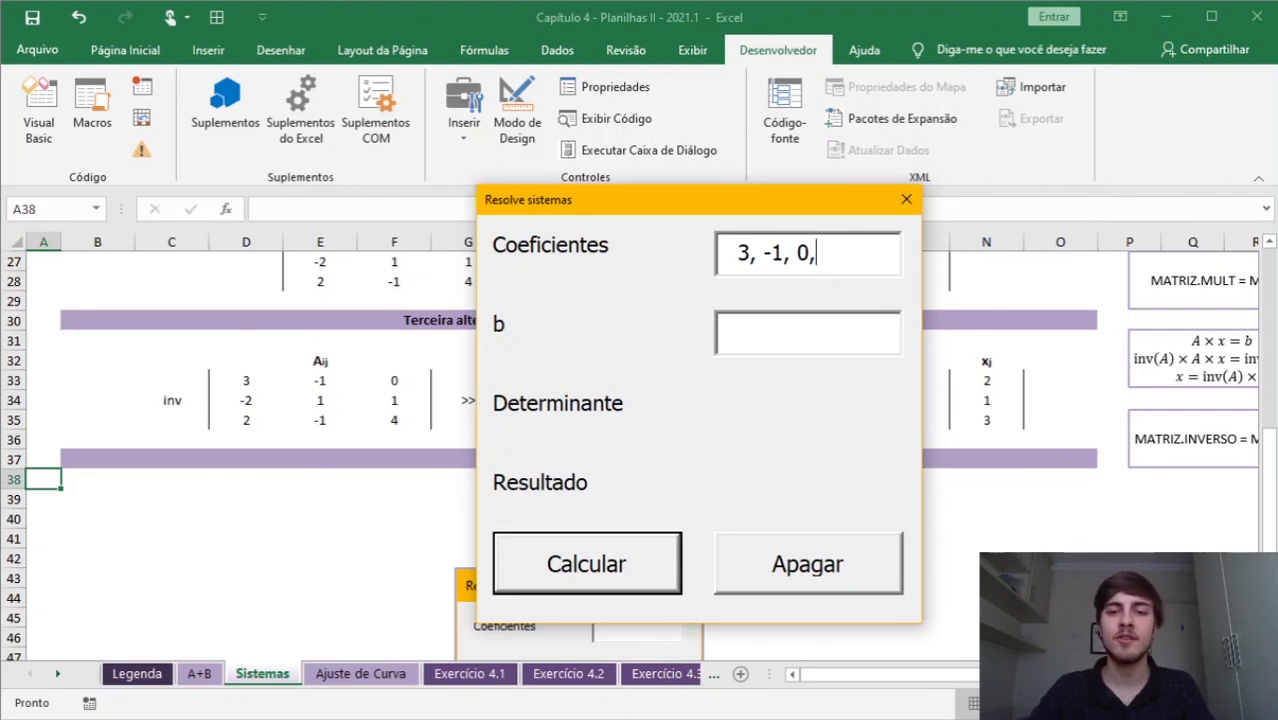
{"action": "type", "text": " 3, -1, 0"}
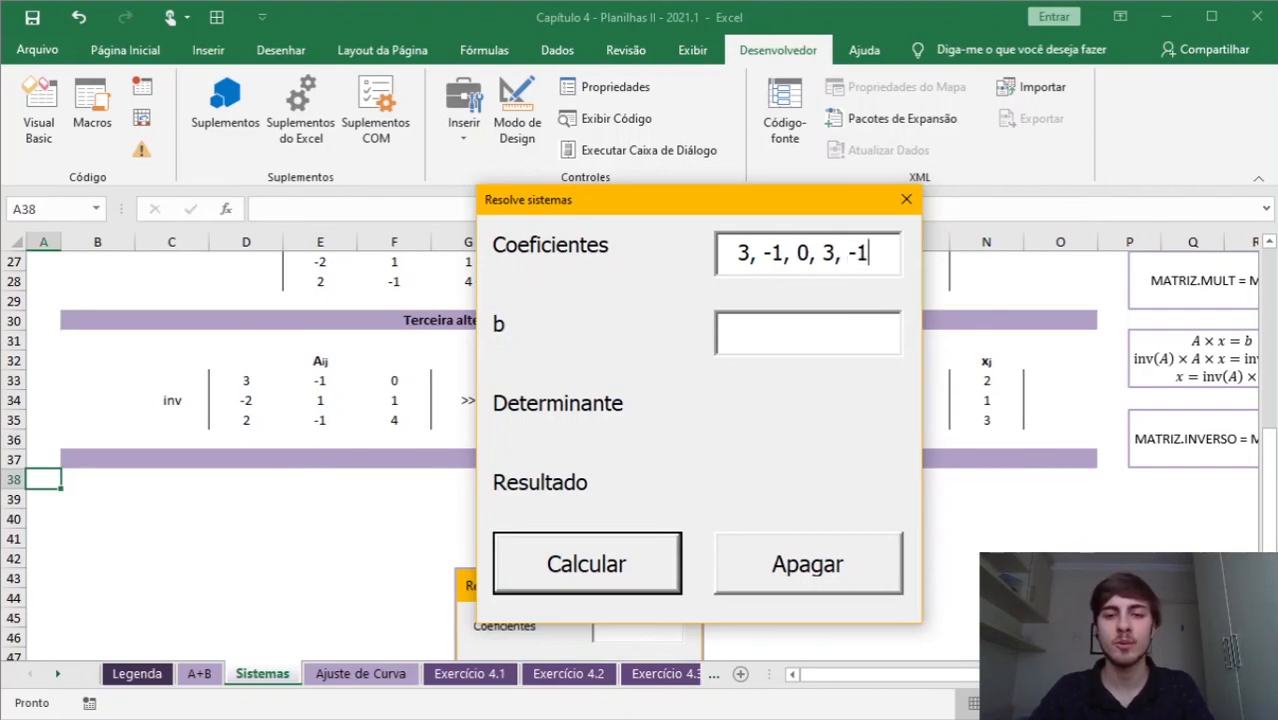
{"action": "type", "text": ", 2, -1, 4"}
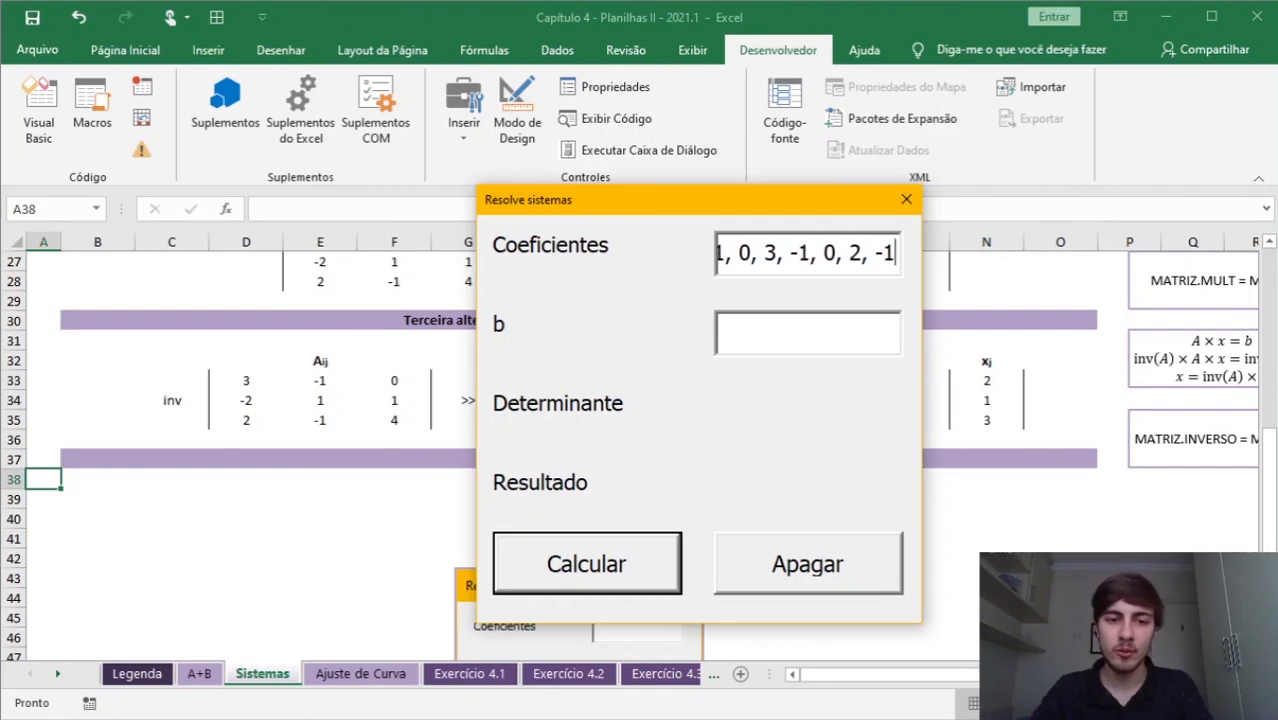
Step: Enter 5, 0, 15 as b for the repeated-row system and calculate it
{"action": "left_click_drag", "start_coordinate": [719, 200], "coordinate": [327, 215]}
{"action": "left_click", "coordinate": [460, 331]}
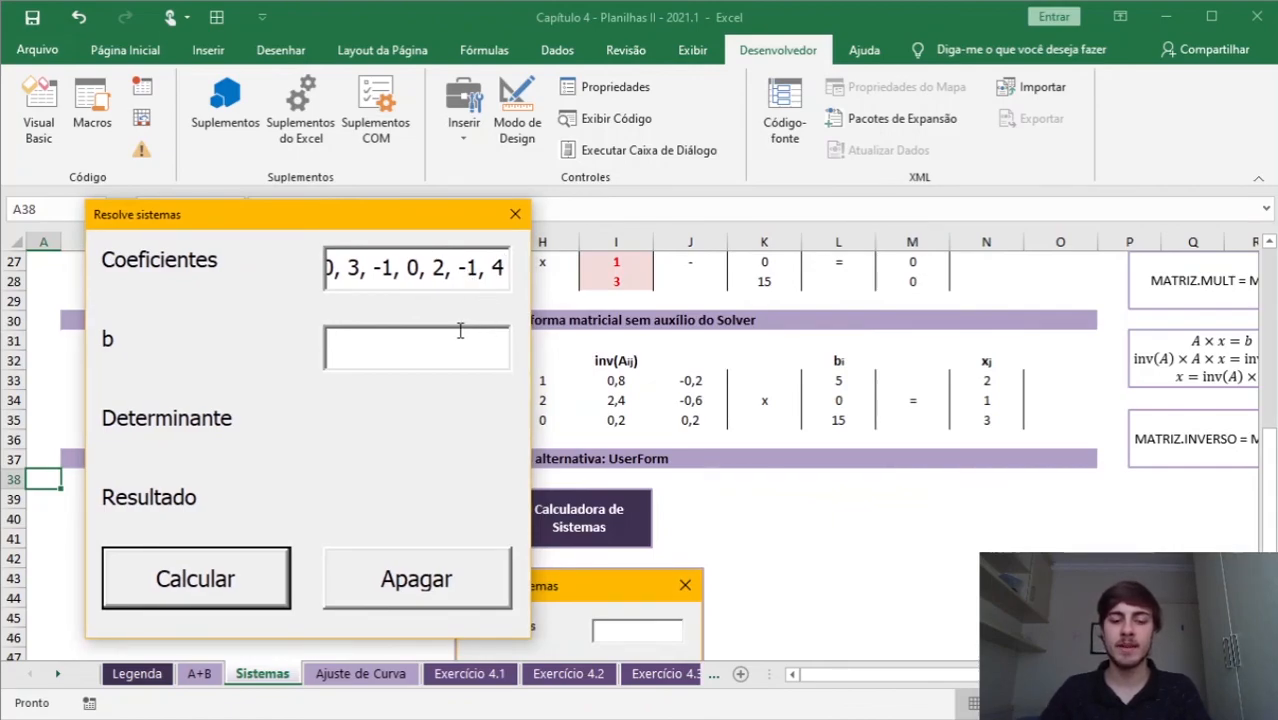
{"action": "type", "text": "5, 0"}
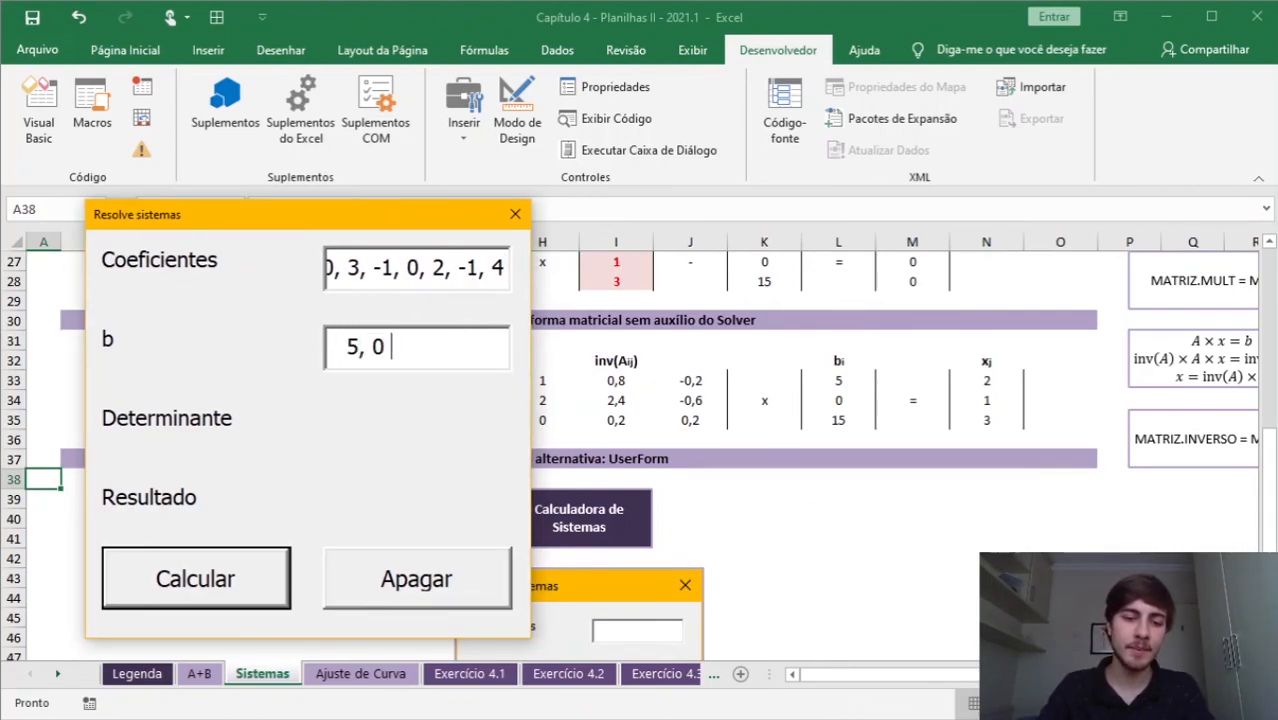
{"action": "type", "text": ", 15"}
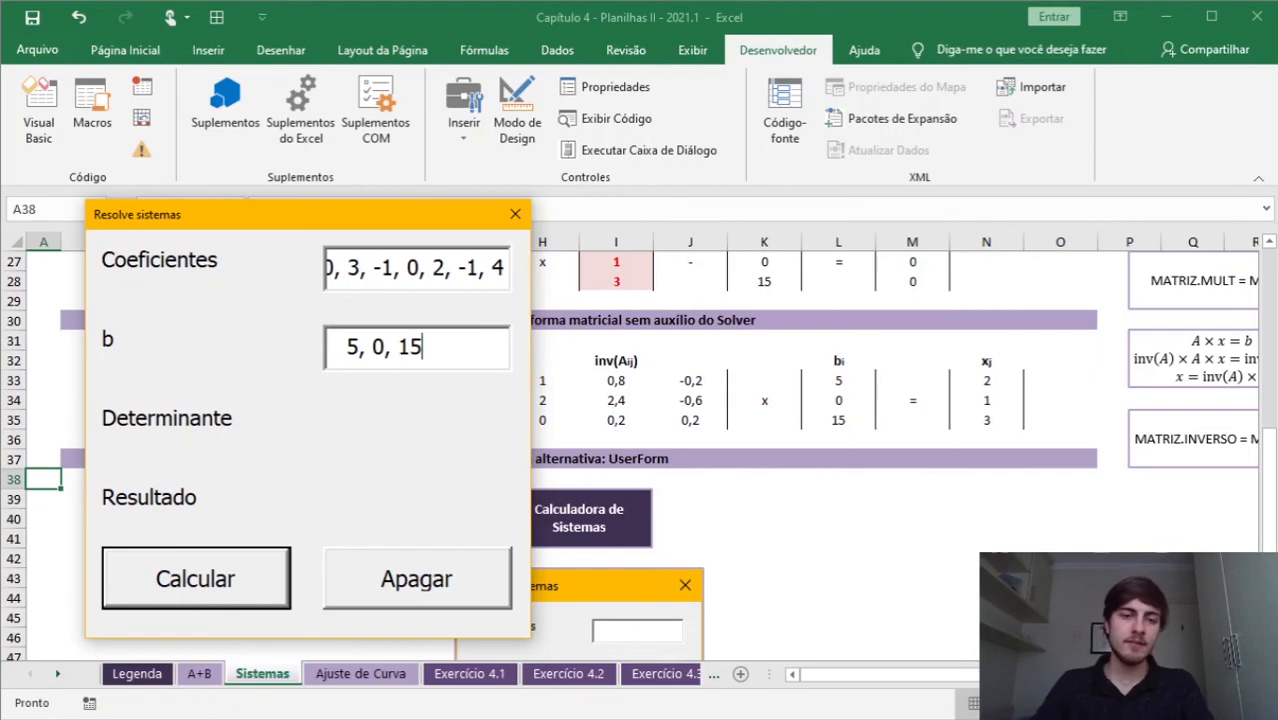
{"action": "left_click_drag", "start_coordinate": [230, 226], "coordinate": [529, 184]}
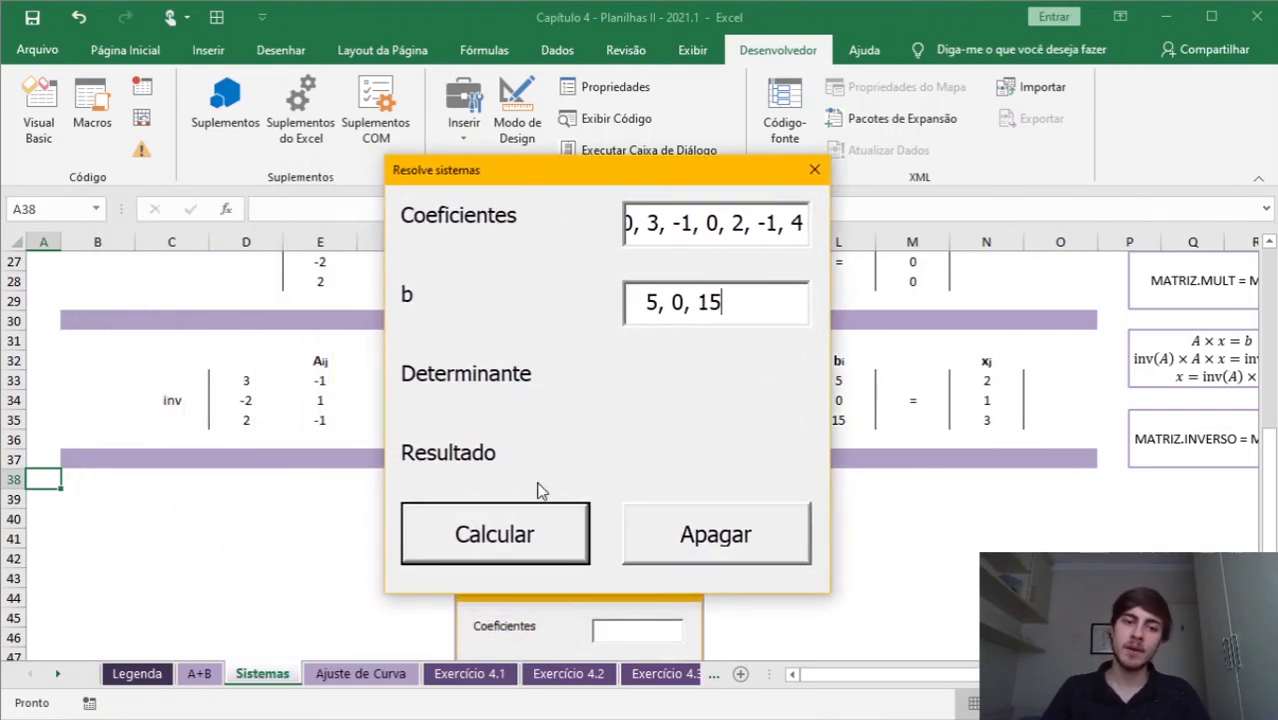
{"action": "left_click", "coordinate": [542, 531]}
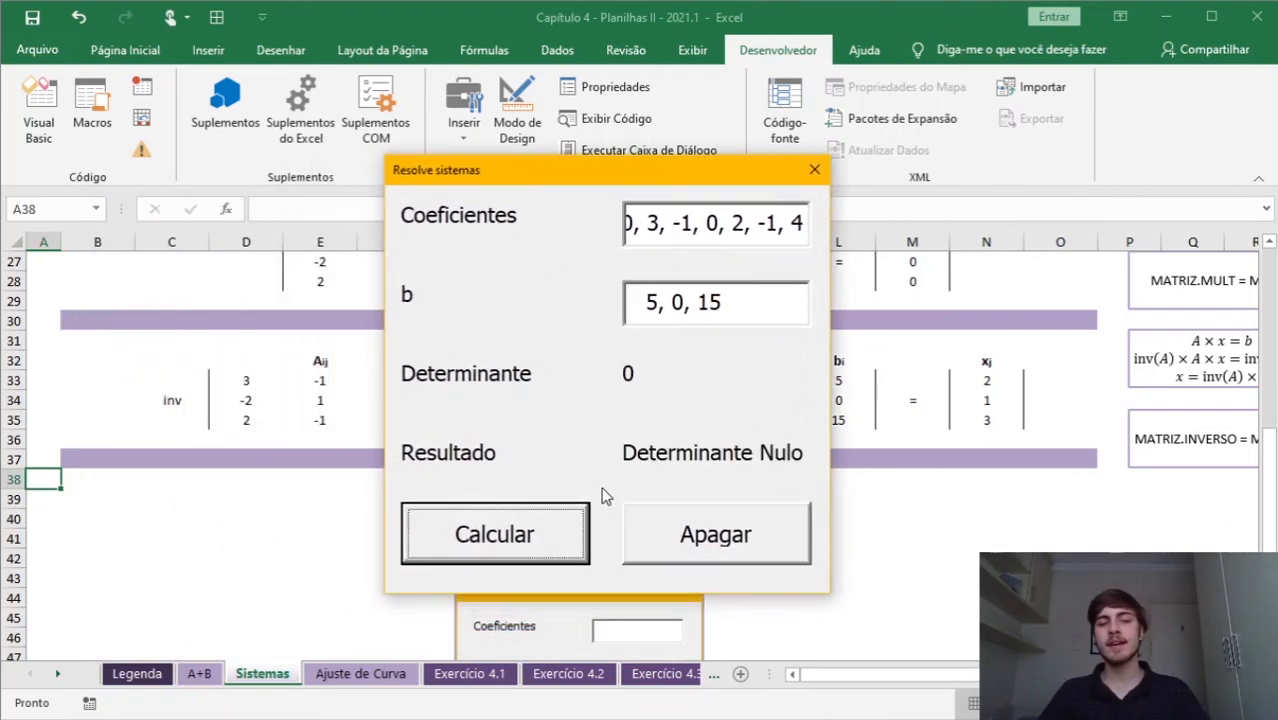